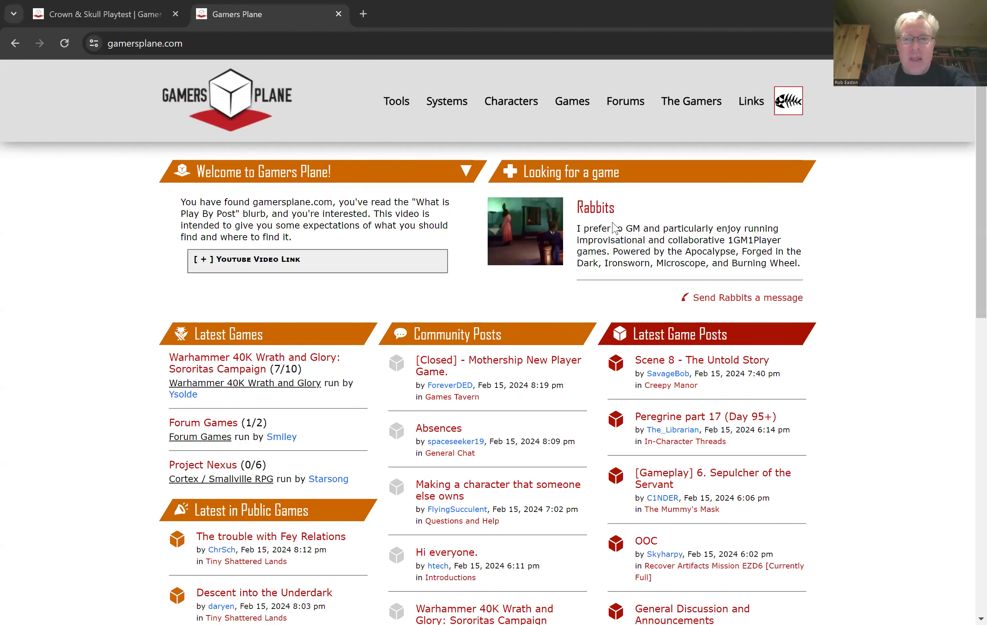
Go from the forums index through General Guides to the Public Repository of Custom Games Sheets thread.
click(625, 102)
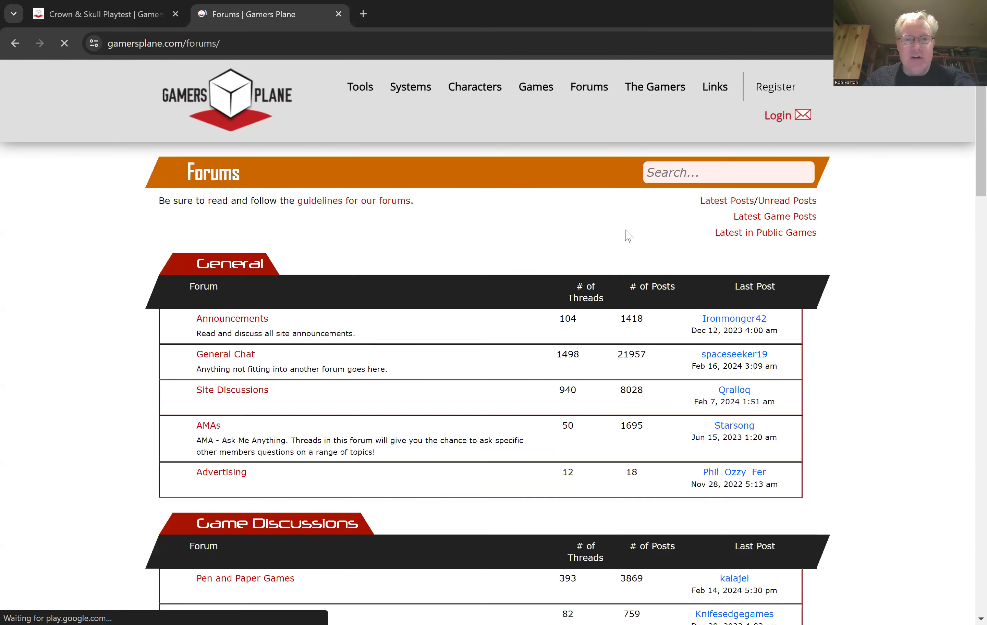
scroll(622, 246, down, 5)
scroll(198, 422, down, 3)
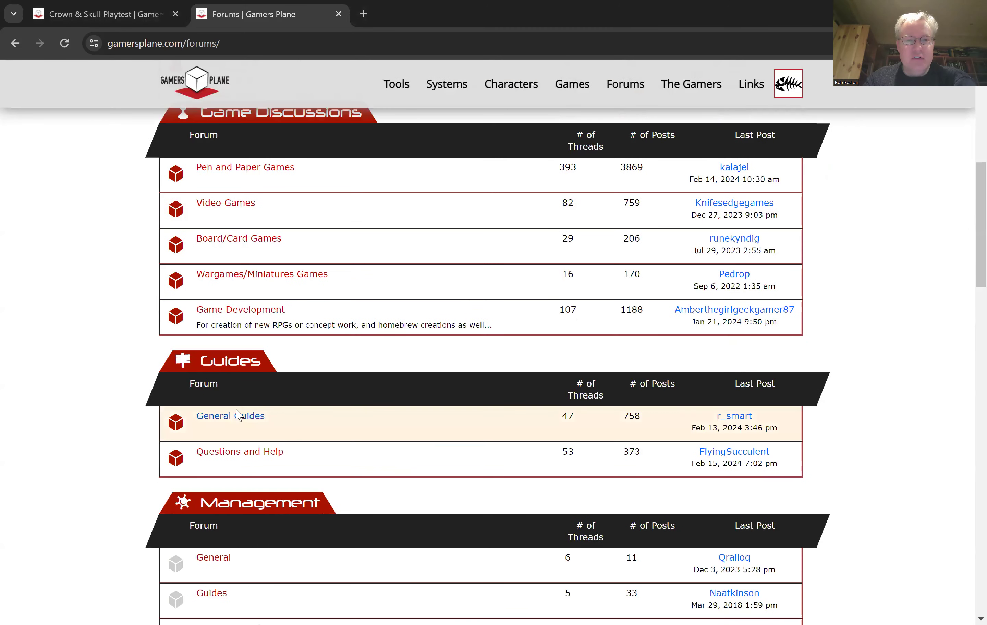
click(239, 416)
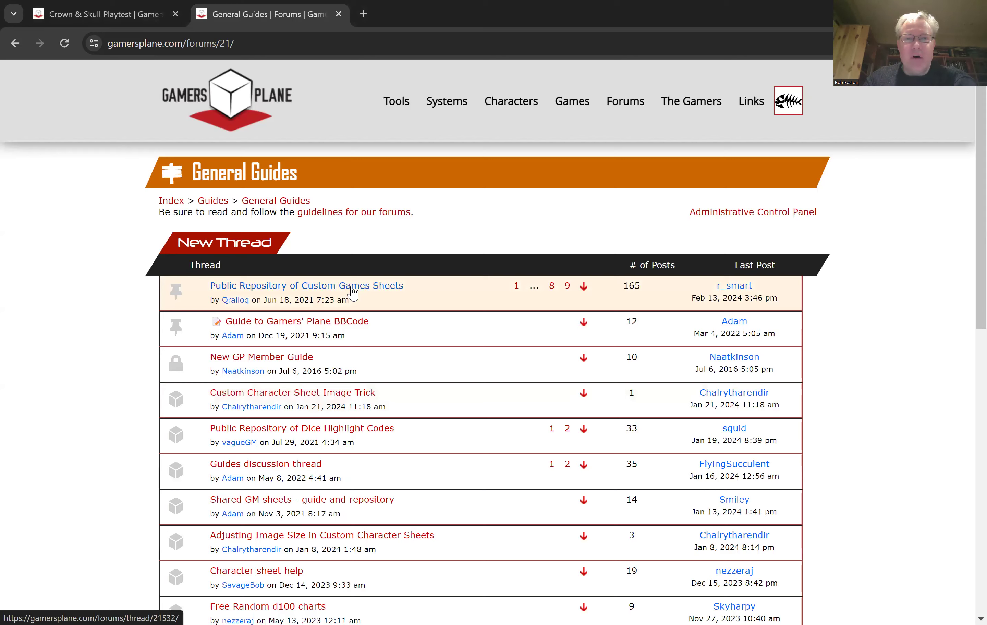
click(351, 292)
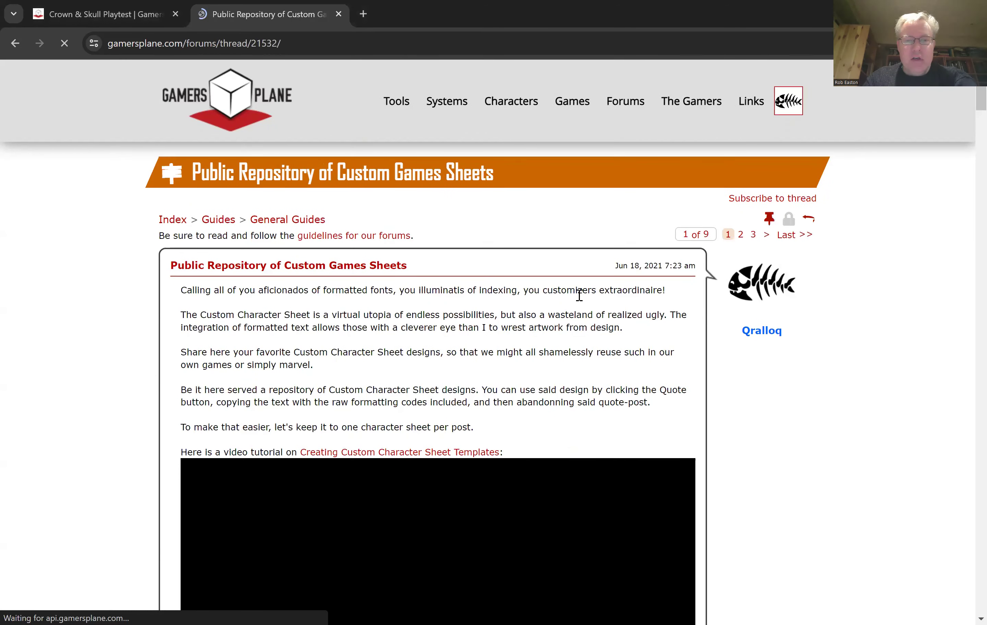
Scroll down the thread's list and jump to the Mothership 1e post.
scroll(570, 302, down, 10)
scroll(579, 295, down, 3)
scroll(580, 301, down, 6)
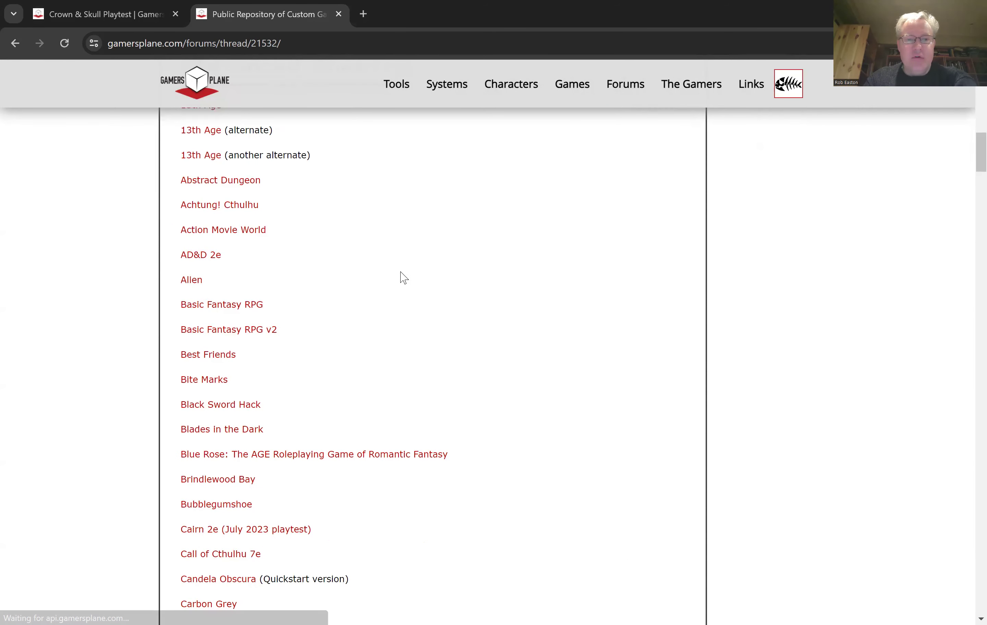
scroll(396, 283, down, 10)
scroll(404, 277, down, 15)
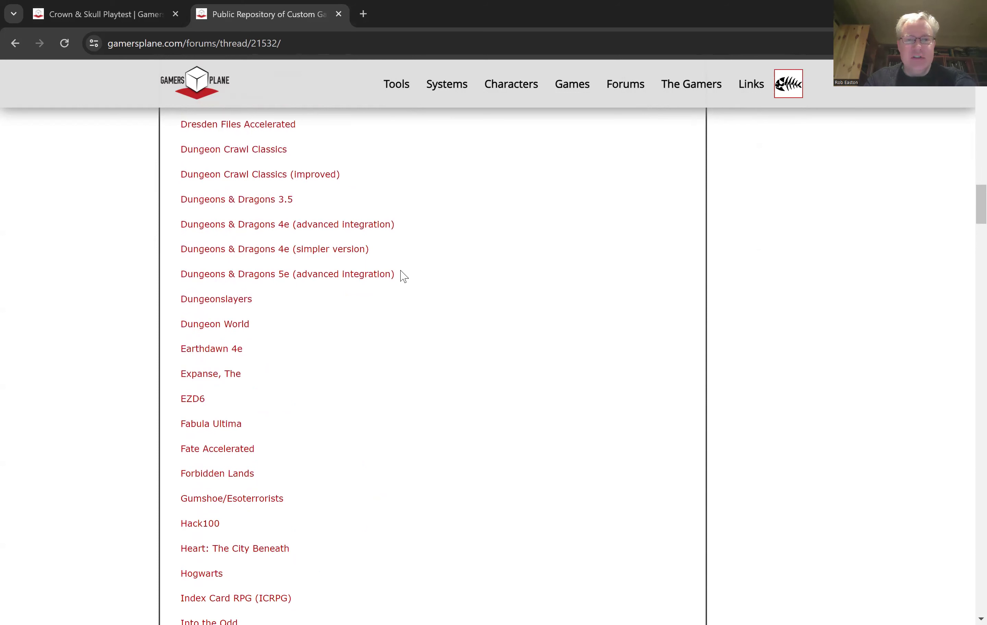
scroll(404, 279, down, 5)
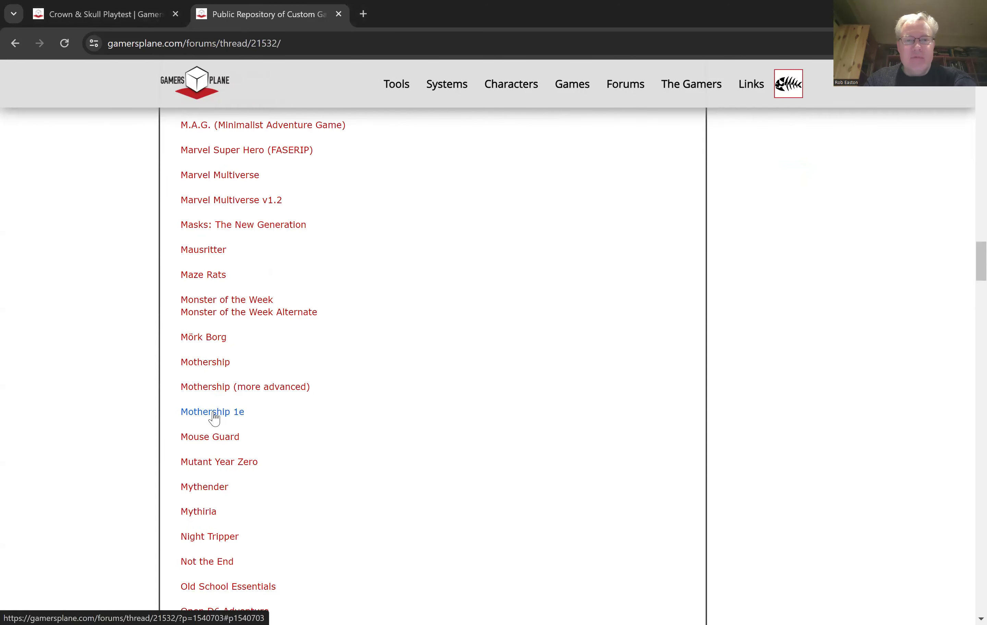
click(213, 412)
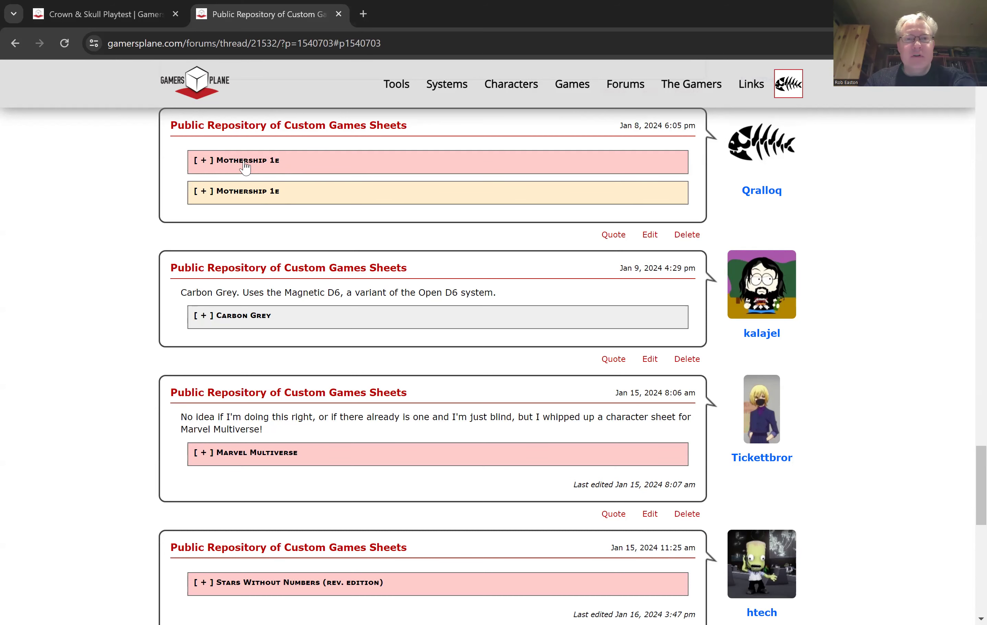
Expand and collapse both Mothership 1e sheet spoilers, leaving the first sci-fi horror sheet expanded.
click(205, 163)
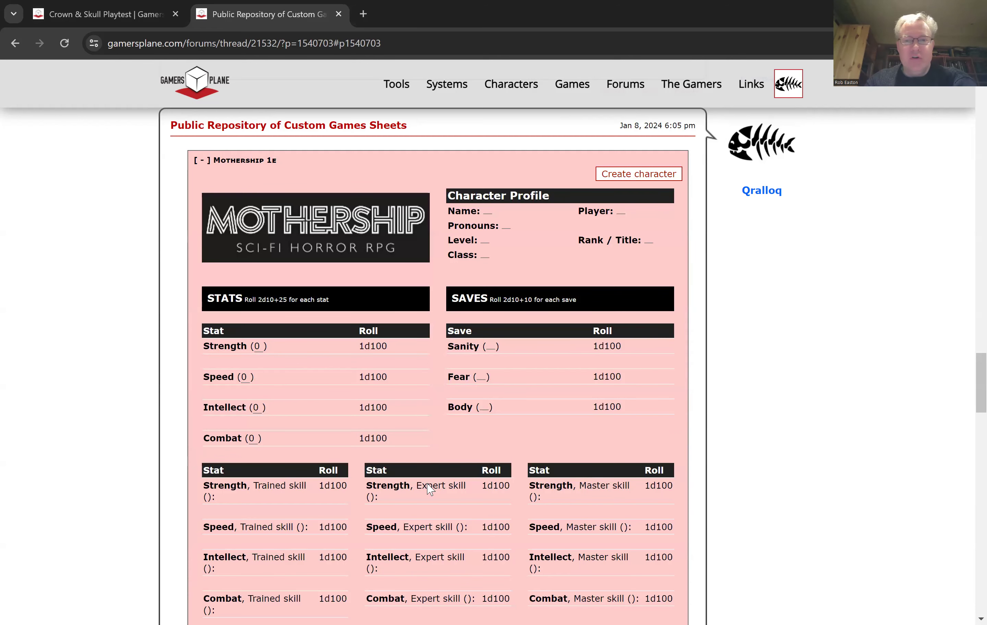
scroll(481, 411, down, 5)
scroll(482, 411, down, 8)
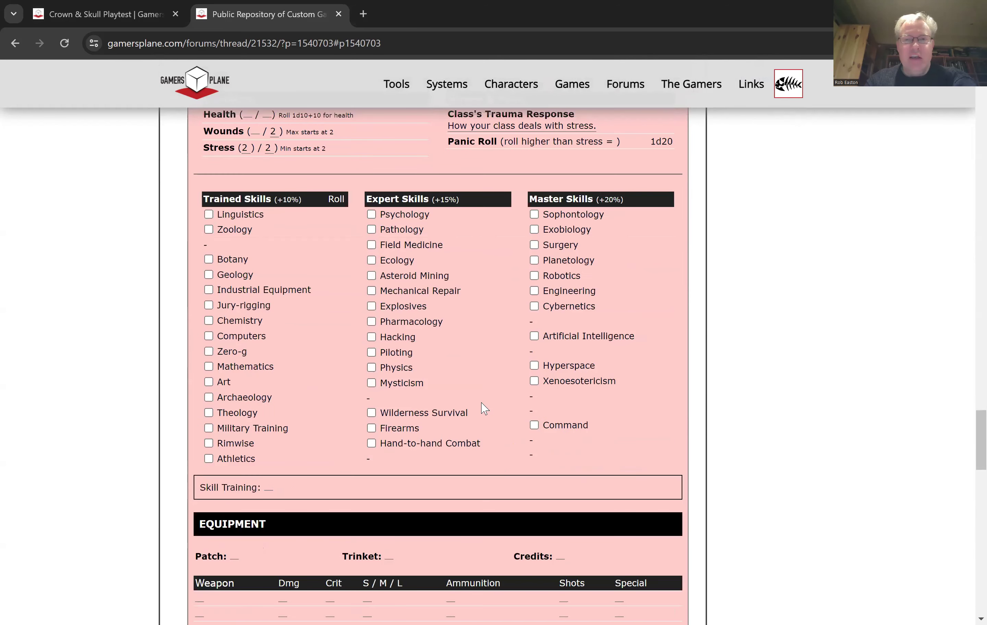
scroll(636, 269, up, 15)
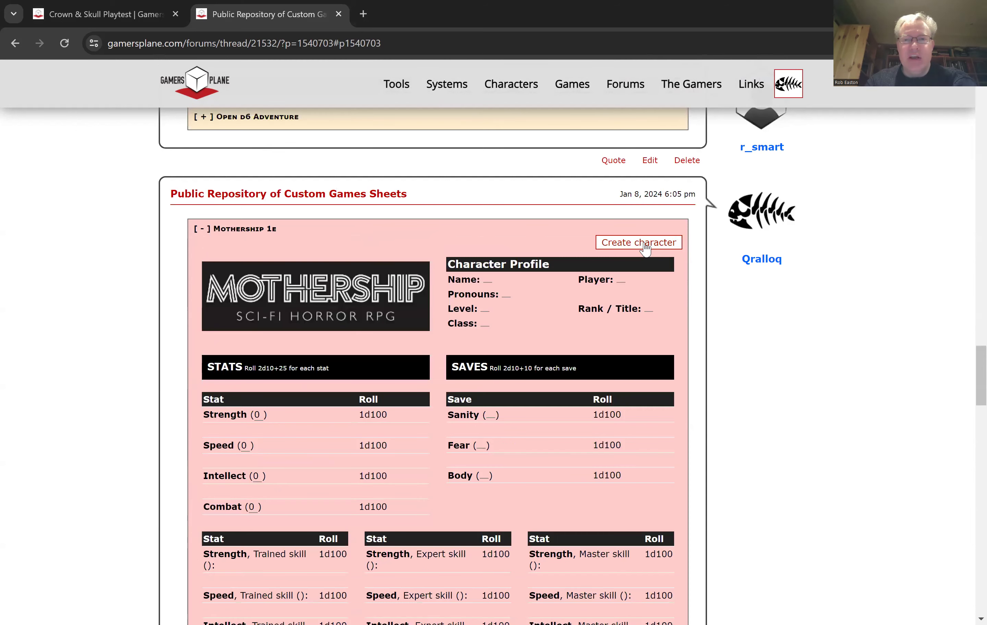
click(202, 229)
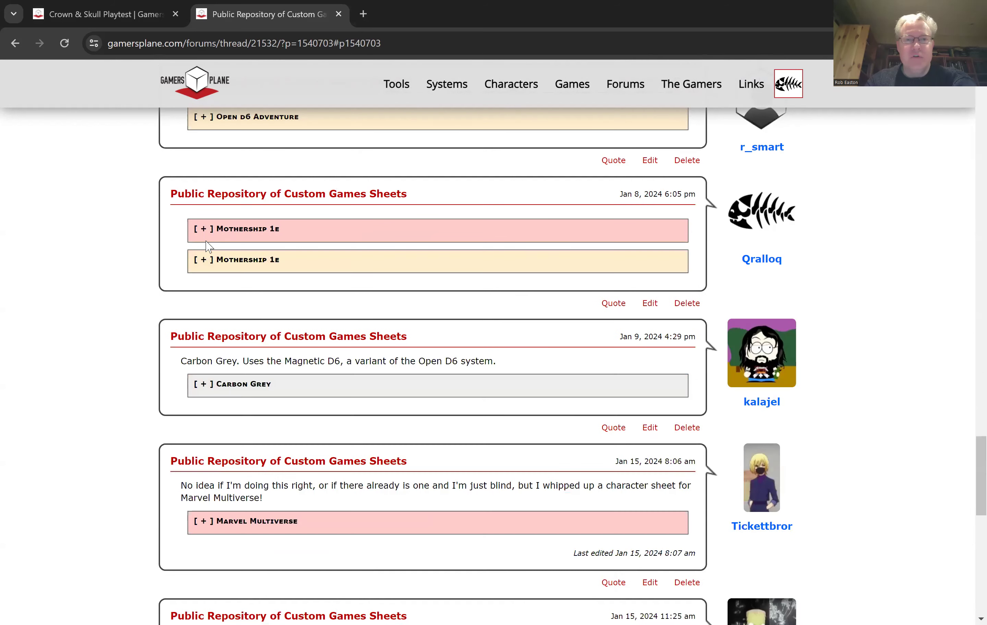
click(202, 260)
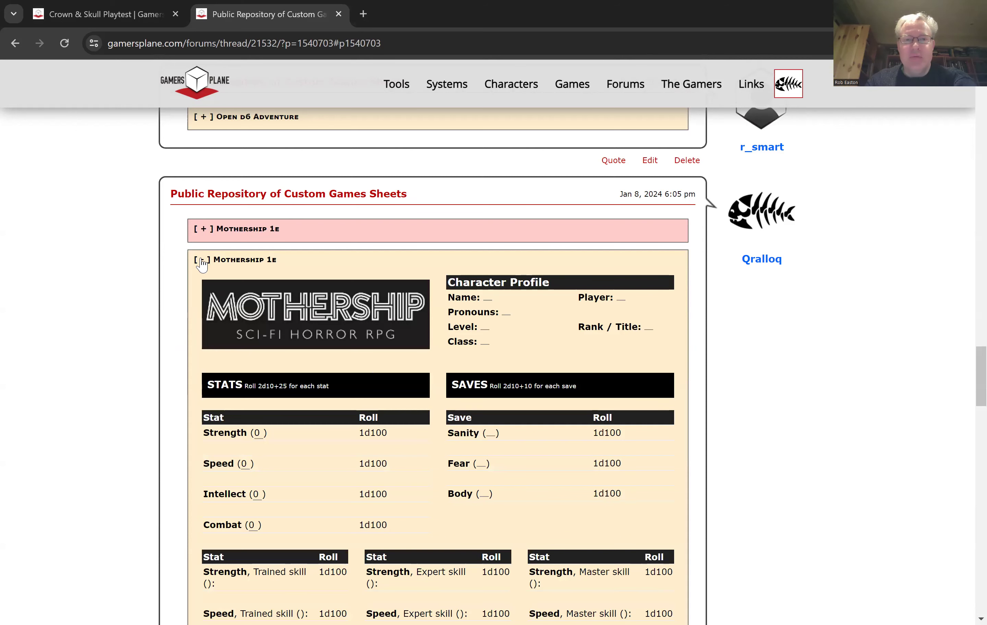
click(202, 259)
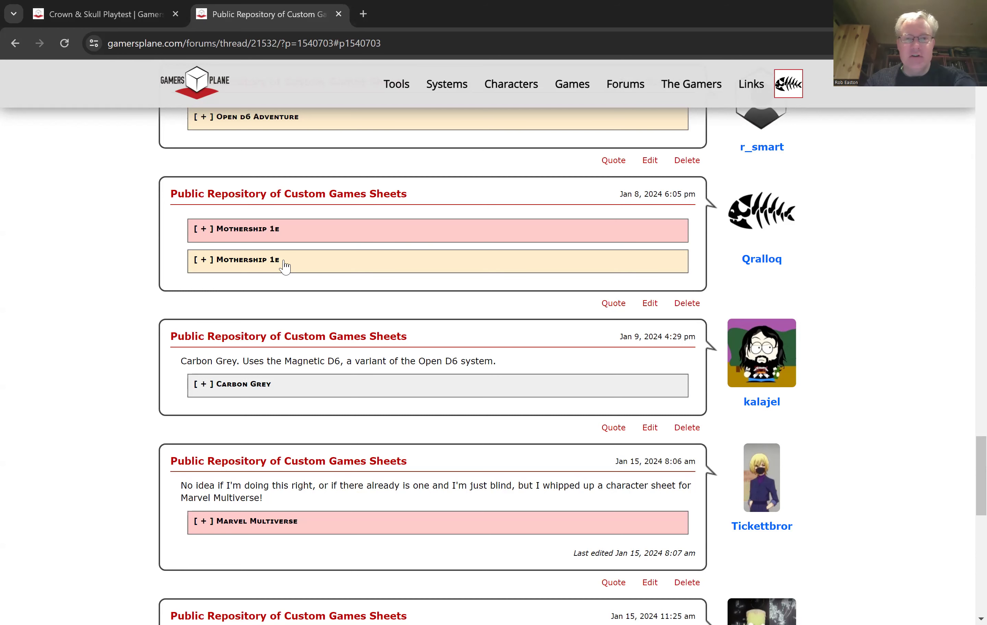
click(203, 228)
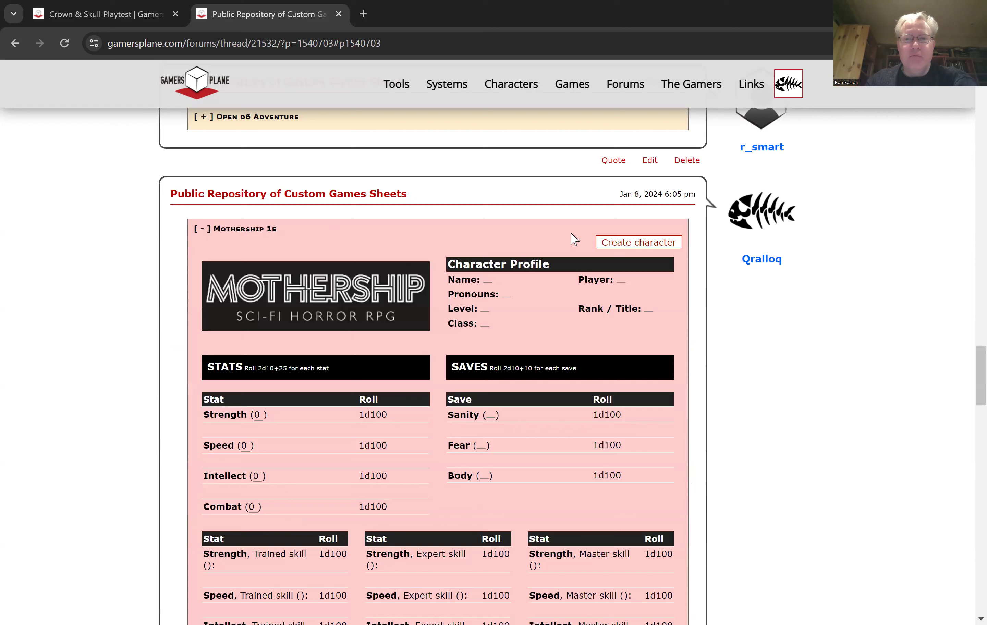
Create a new character from the Mothership sheet named 'Test Soldier'.
click(628, 247)
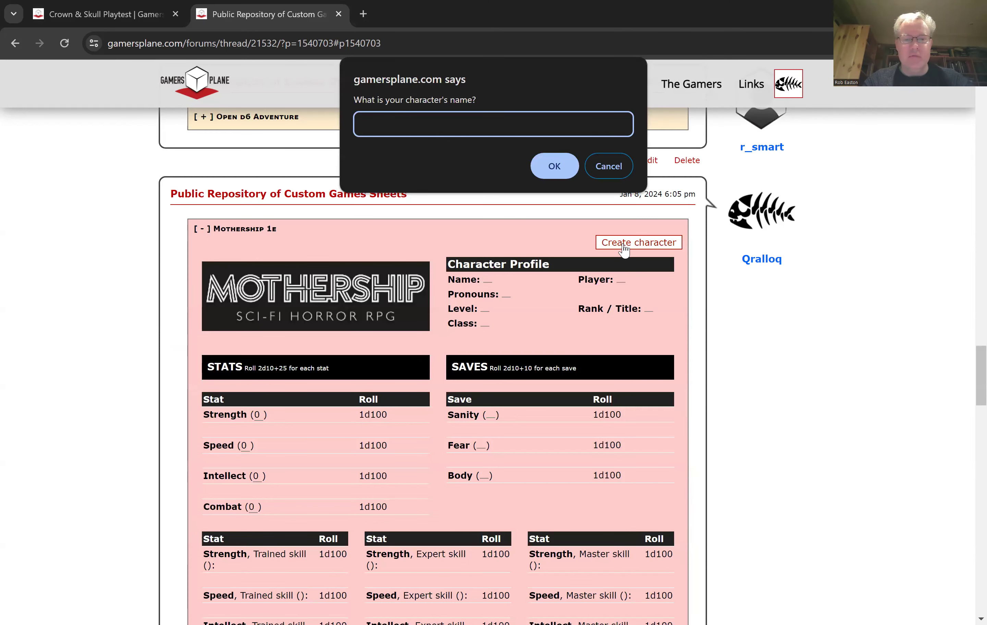
text(Test Soldier)
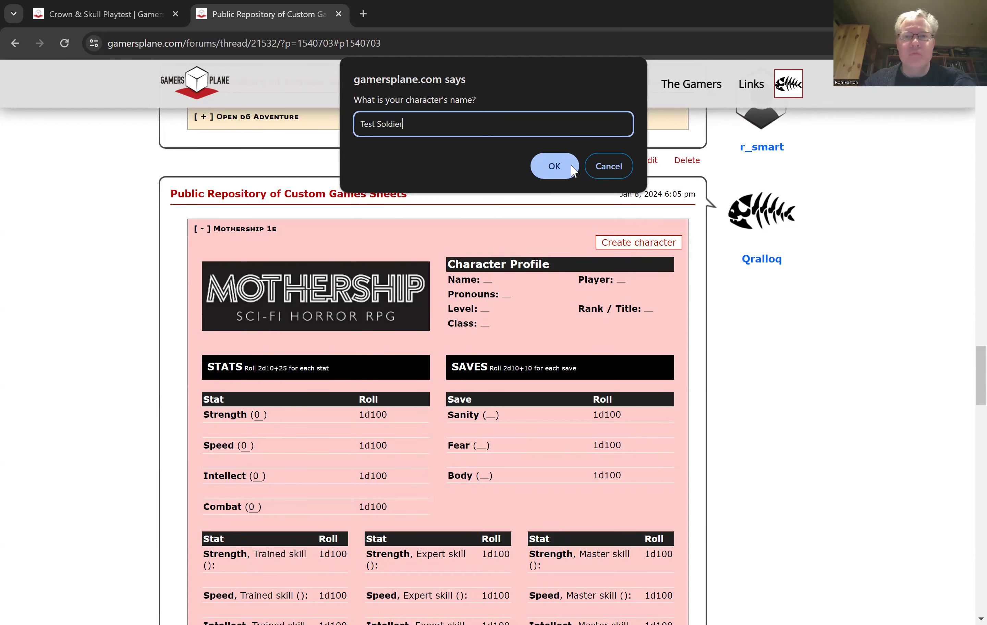
click(572, 169)
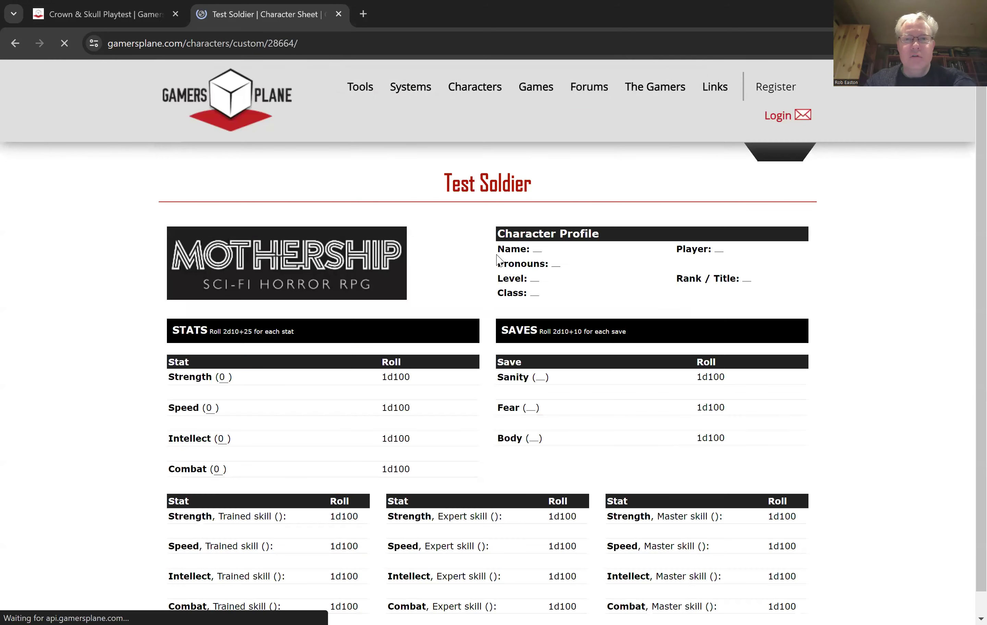
Enter Strength 10, Speed 15 and Intellect 20, and start editing the Combat value.
scroll(262, 376, down, 3)
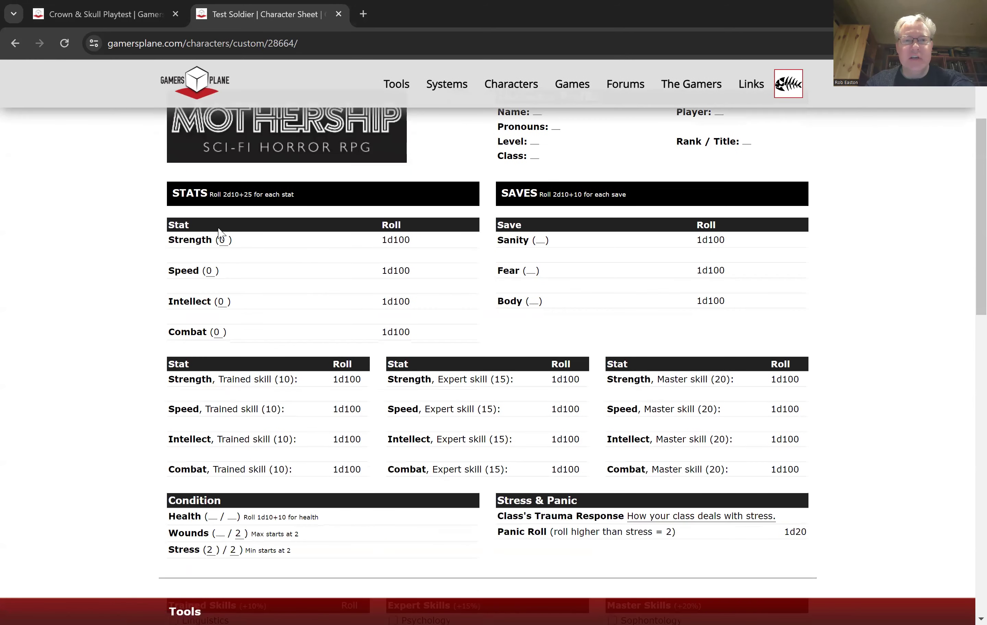
click(223, 241)
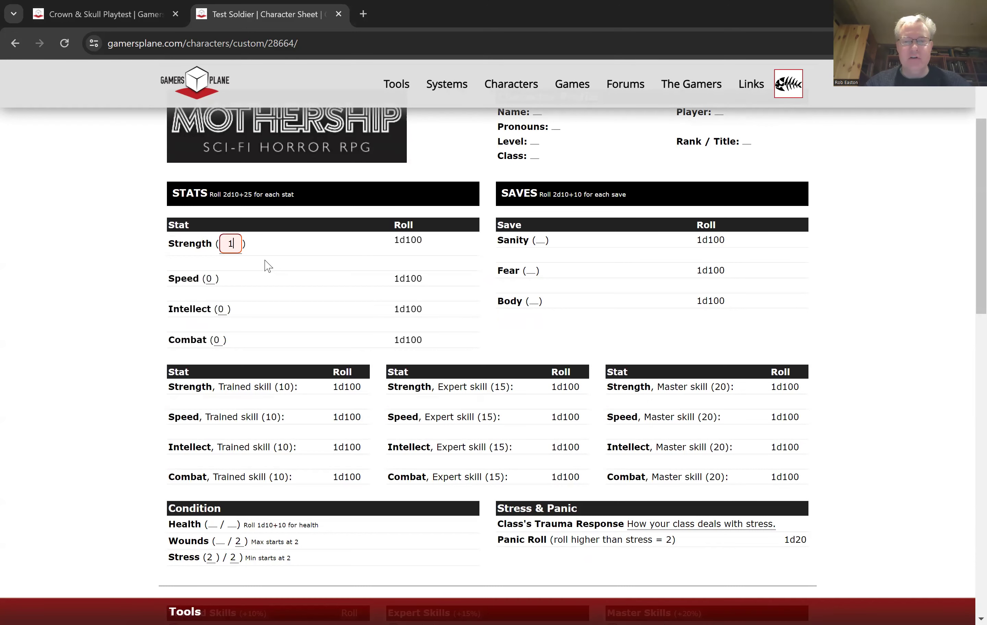
text(10)
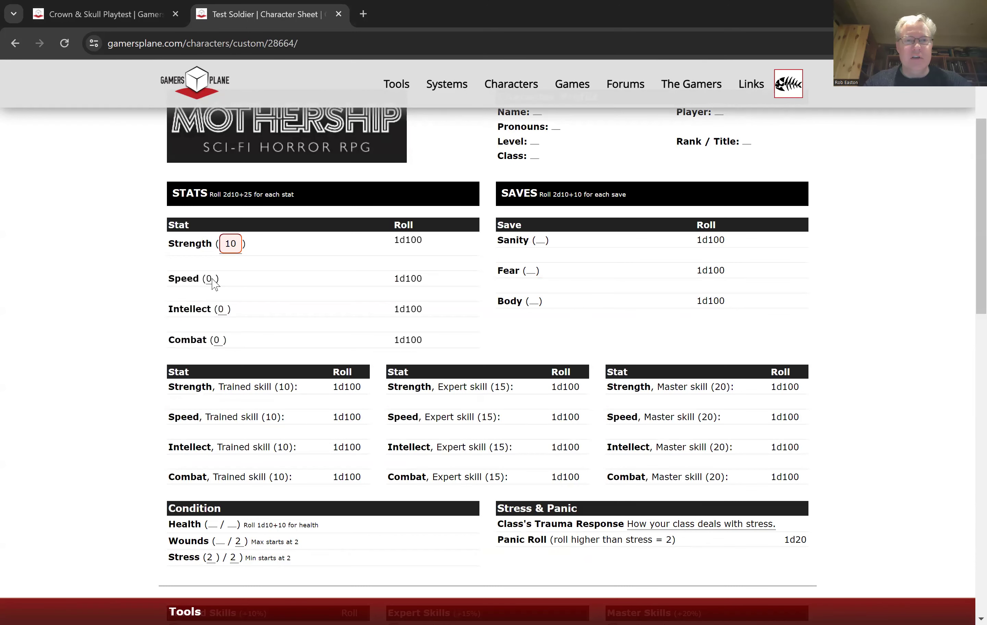
click(210, 279)
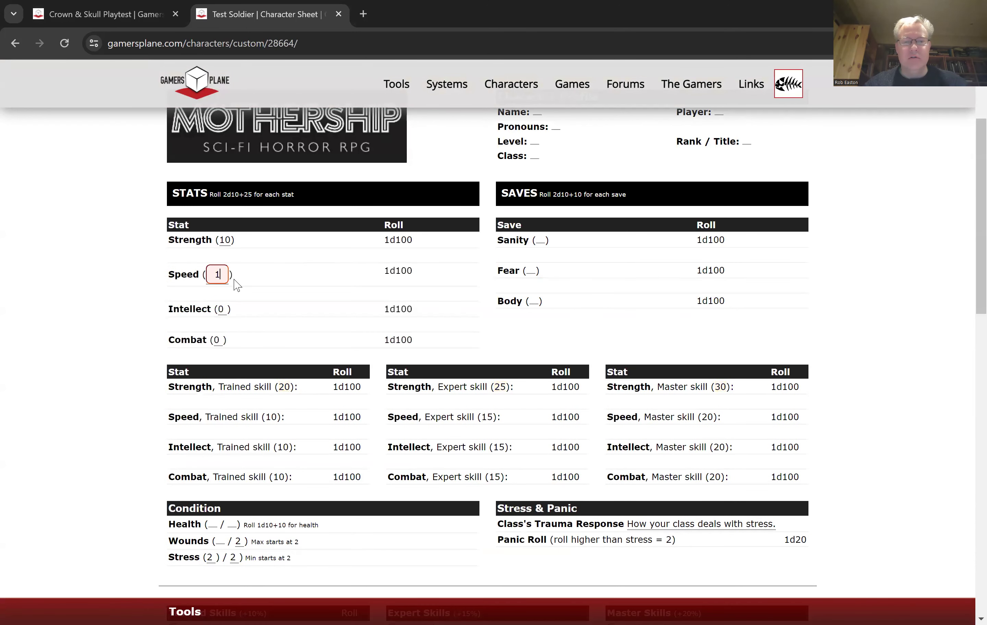
click(224, 309)
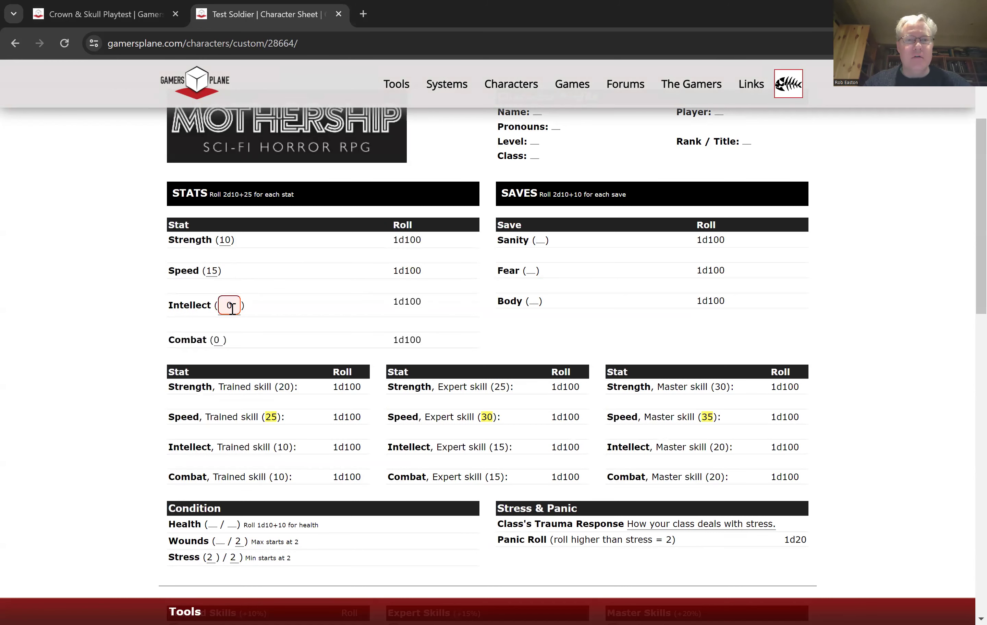
key(Return)
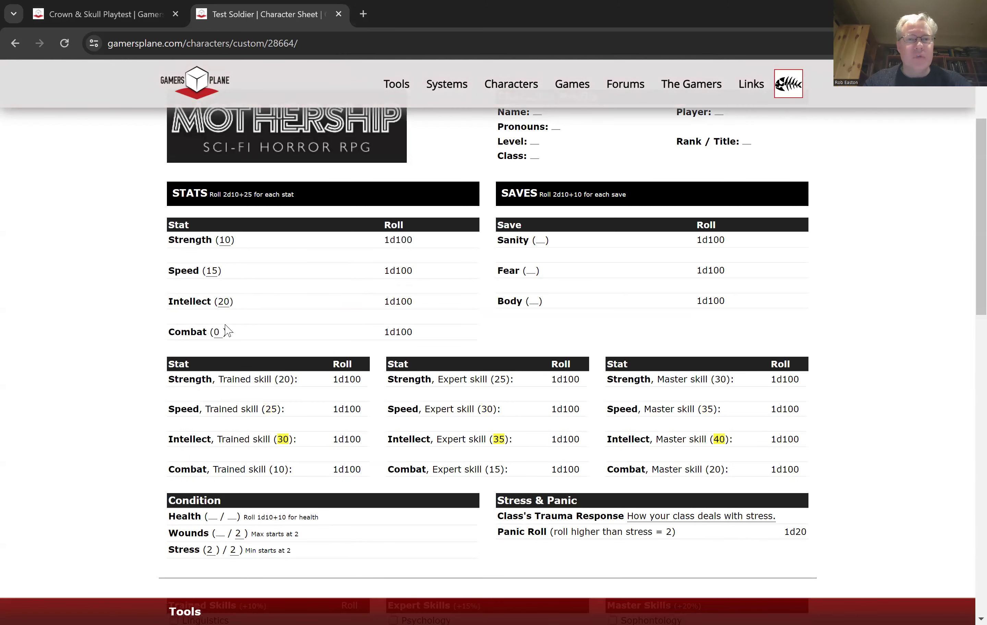
click(226, 333)
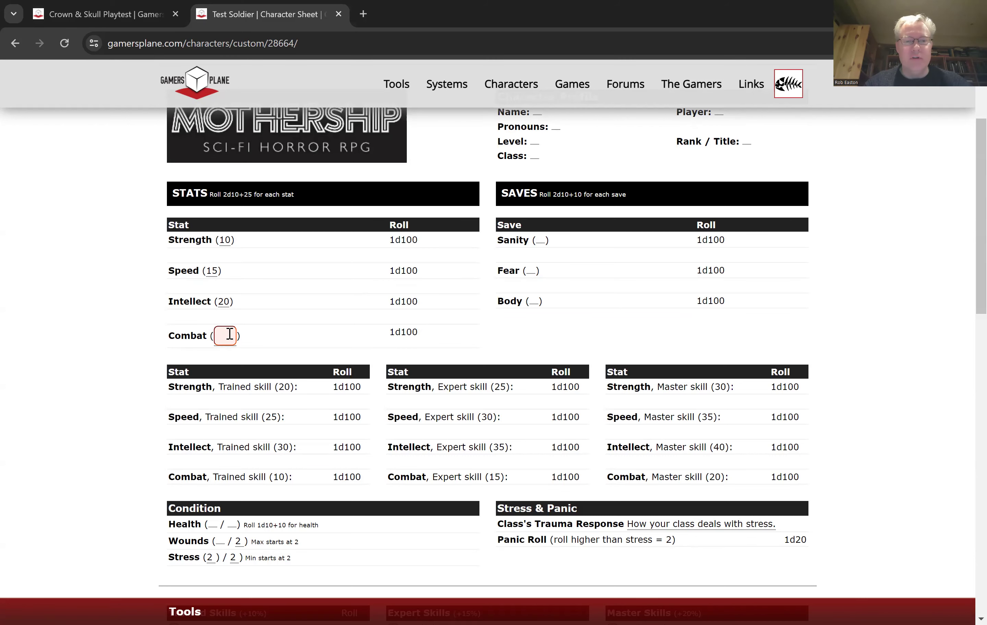
text(25)
key(Return)
scroll(322, 348, down, 12)
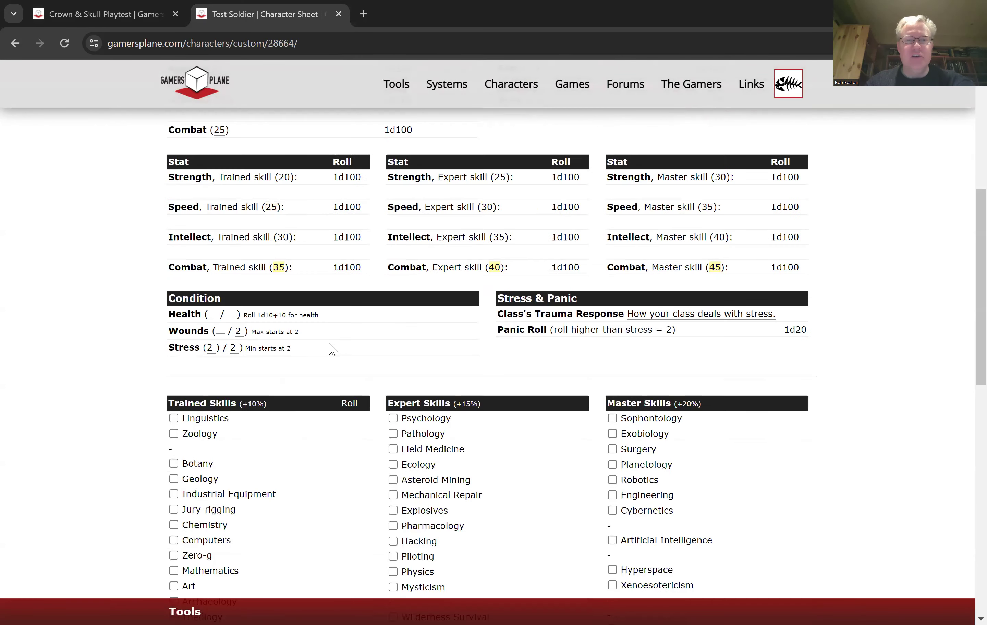
scroll(288, 397, down, 7)
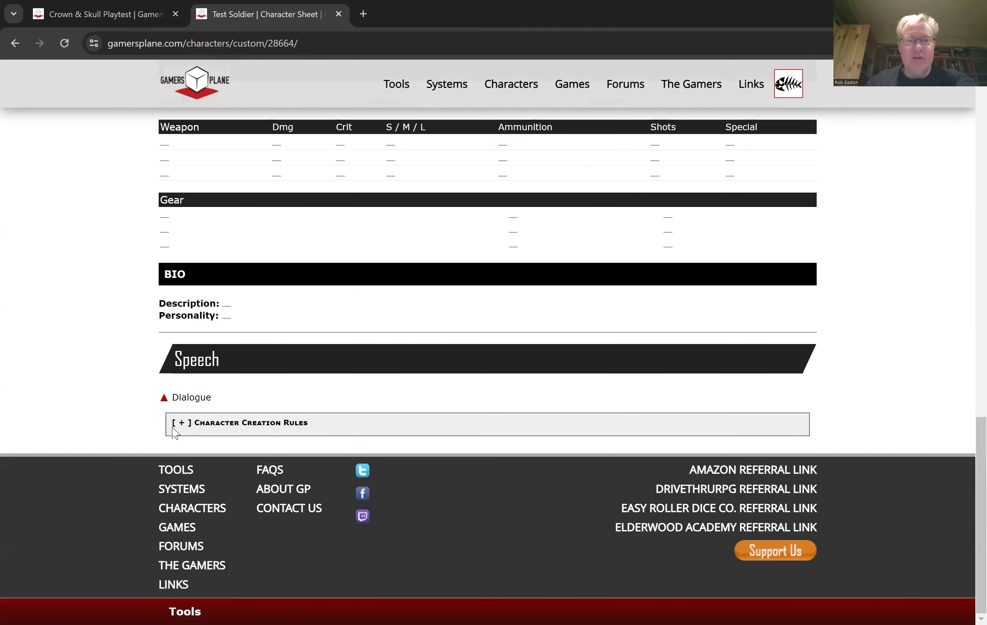
click(178, 423)
scroll(424, 361, down, 8)
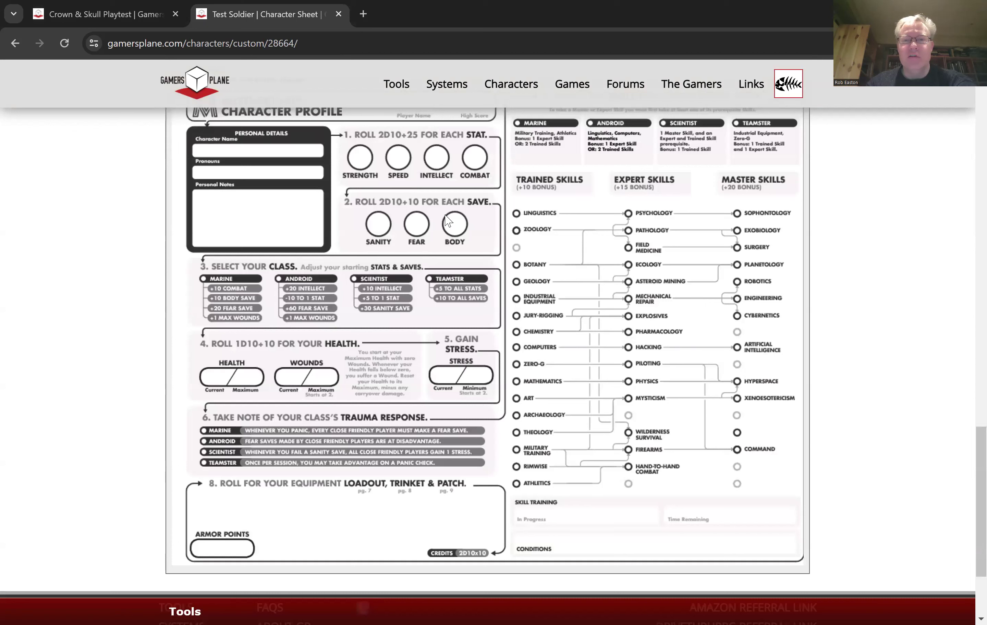
scroll(520, 351, down, 1)
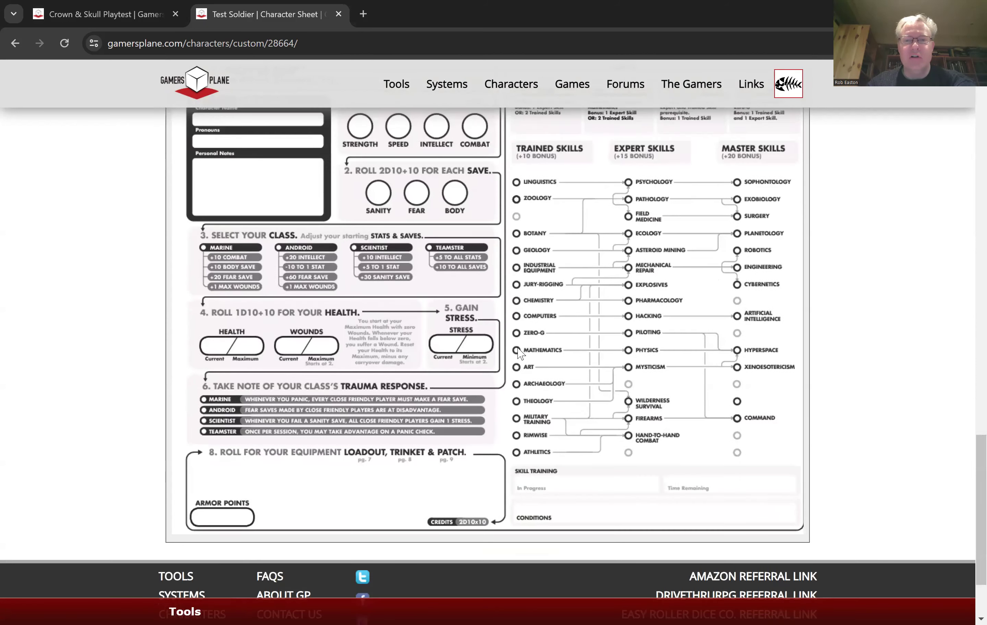
scroll(517, 343, up, 3)
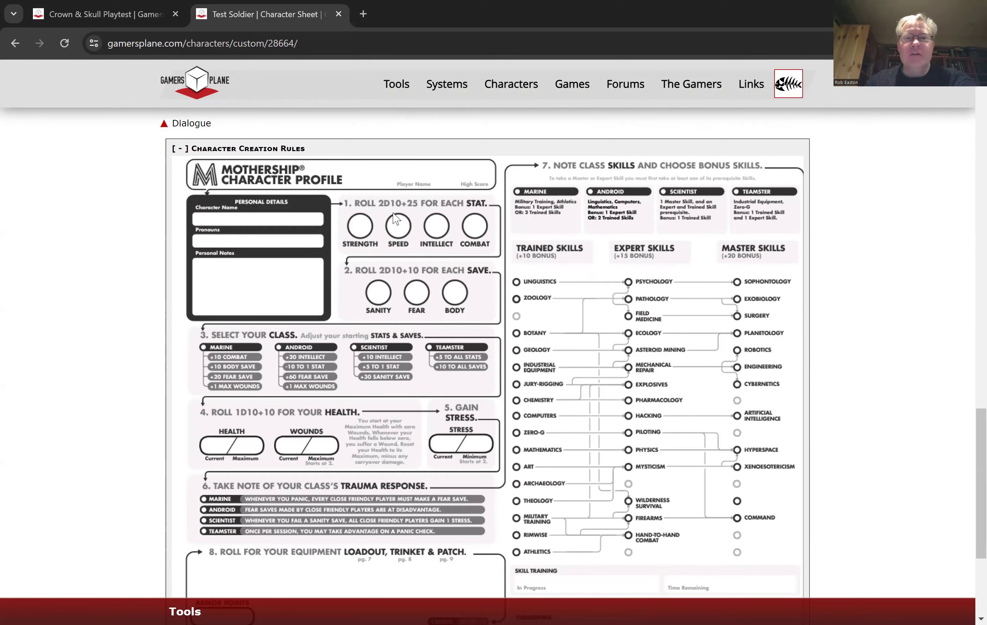
scroll(425, 248, down, 20)
scroll(426, 249, up, 6)
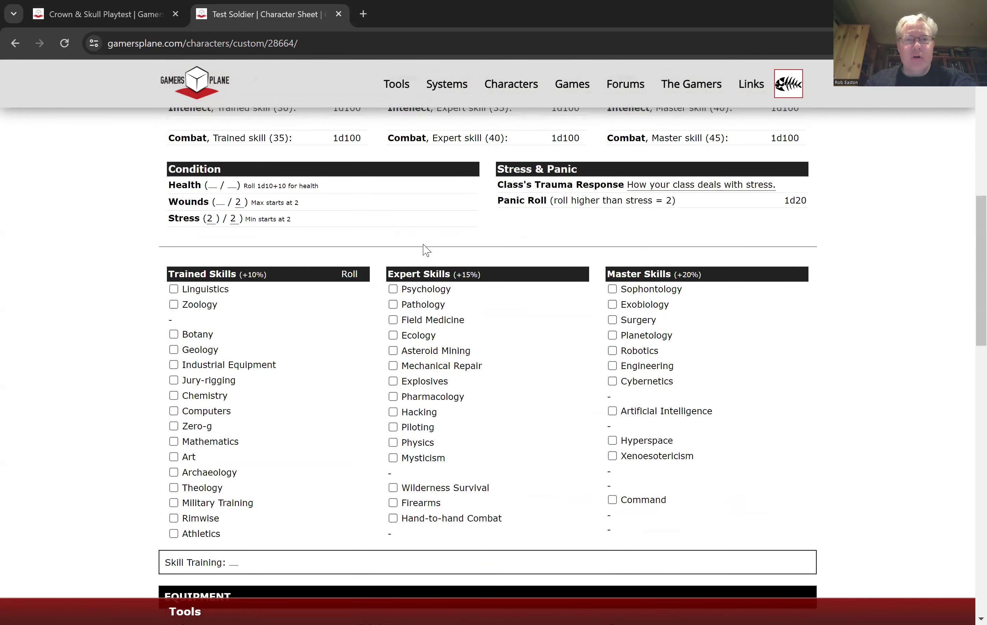
scroll(282, 334, up, 10)
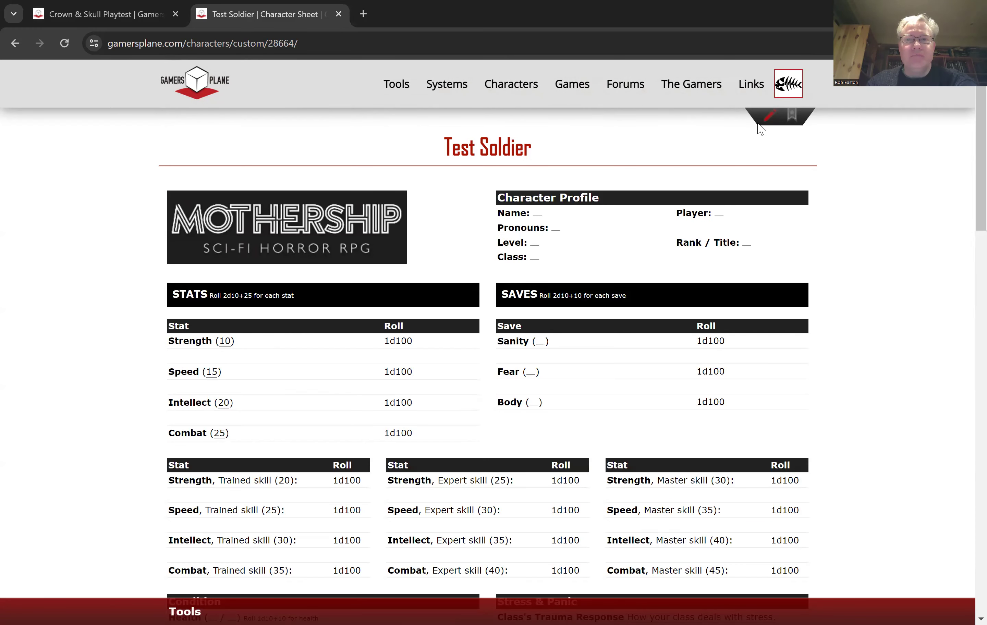
click(257, 24)
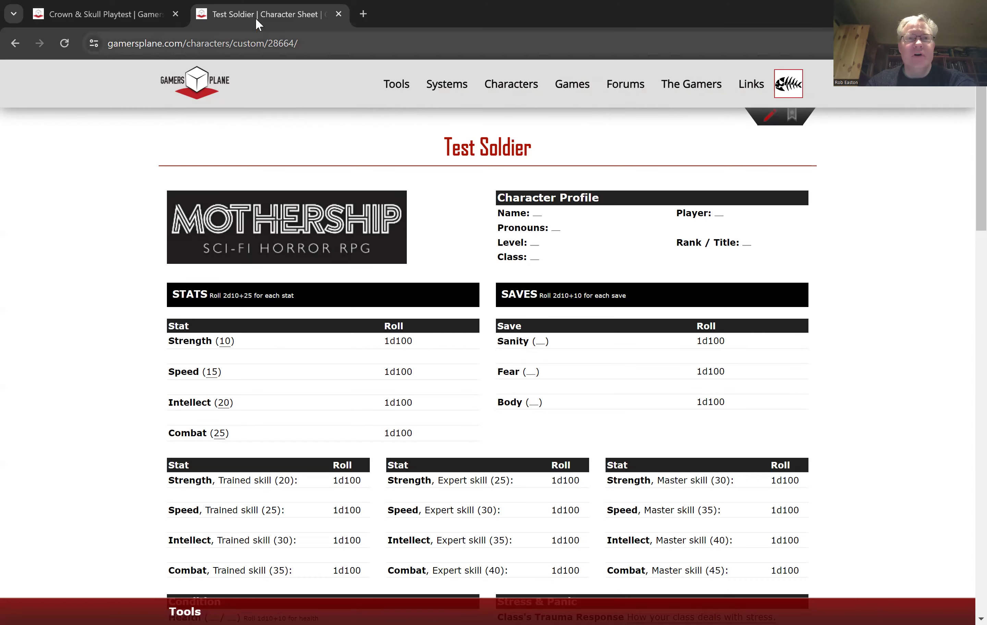
Switch between the Crown & Skull Playtest page and the Test Soldier sheet, ending on the game page.
click(126, 16)
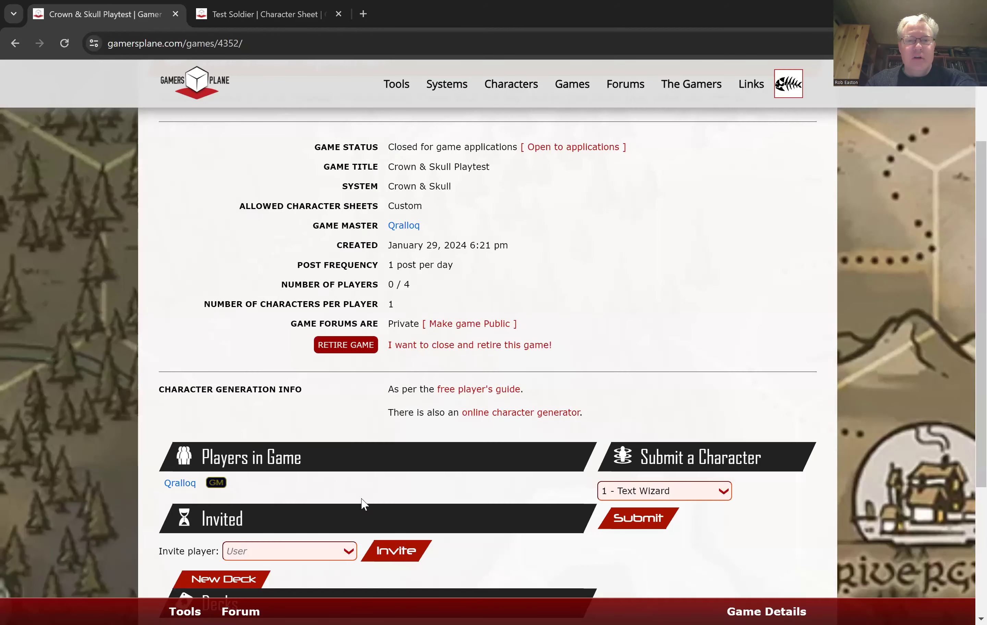
scroll(415, 414, down, 5)
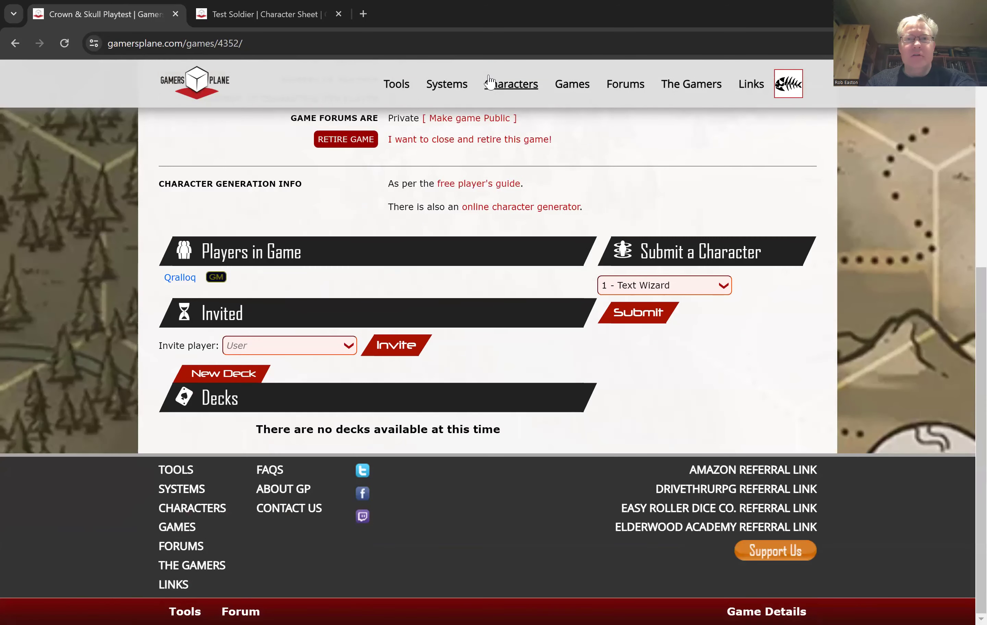
click(236, 20)
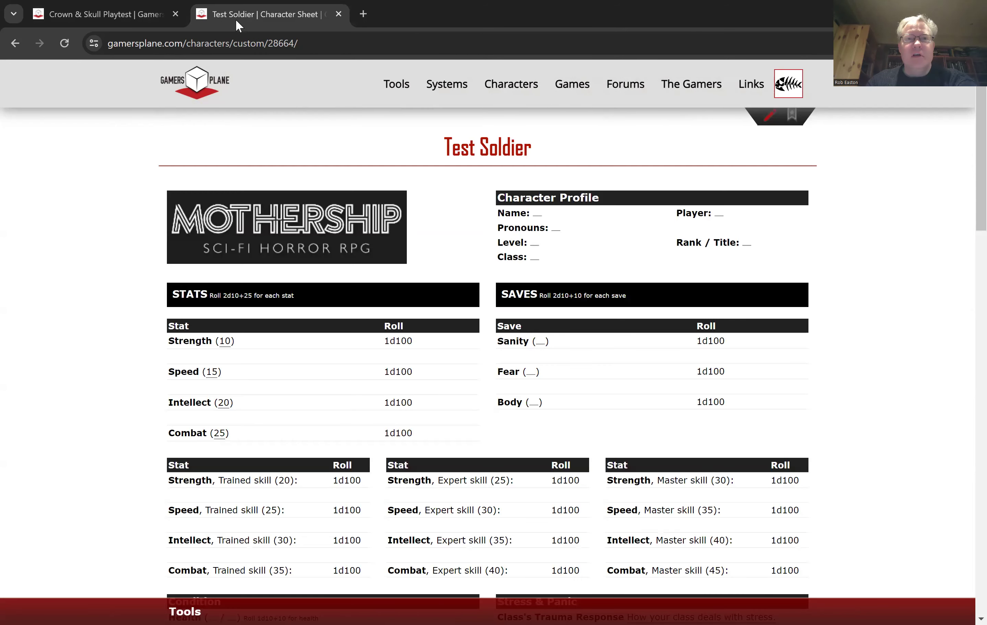
click(138, 17)
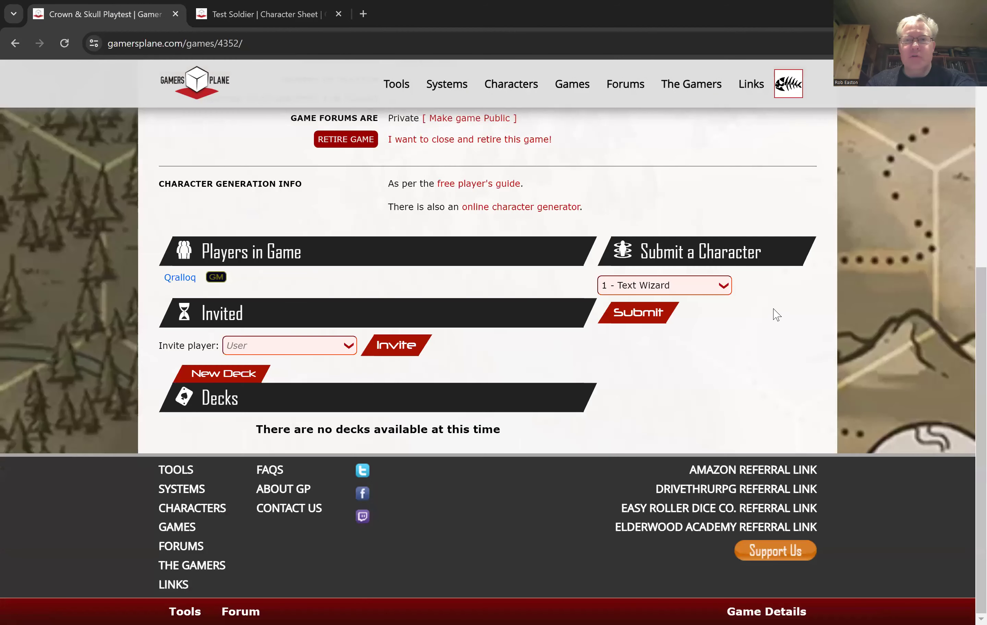
Open the Submit a Character list on the game page and browse the page.
click(715, 288)
drag(727, 310, 728, 345)
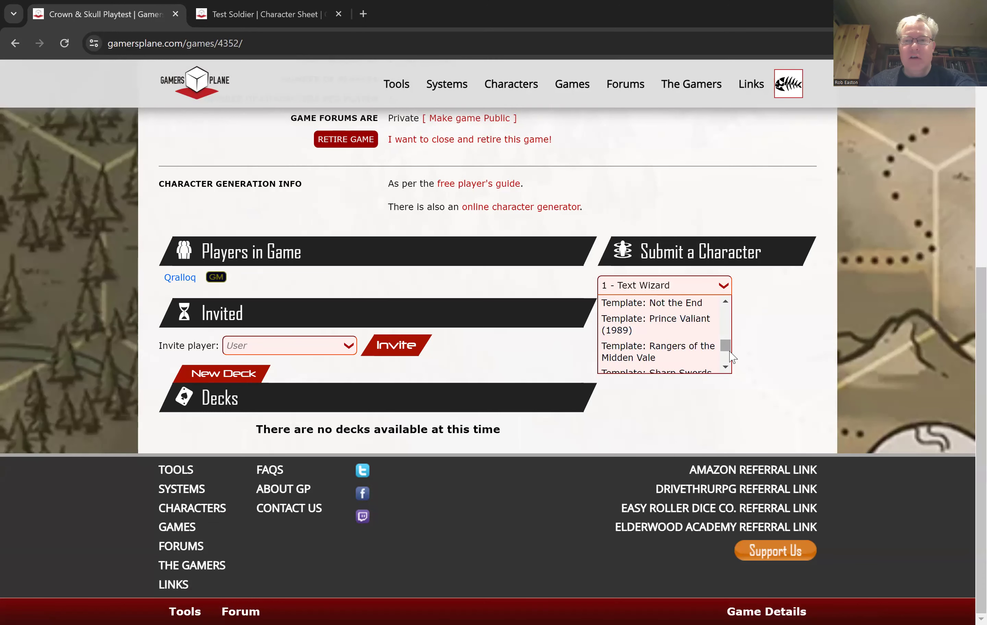
scroll(730, 353, down, 3)
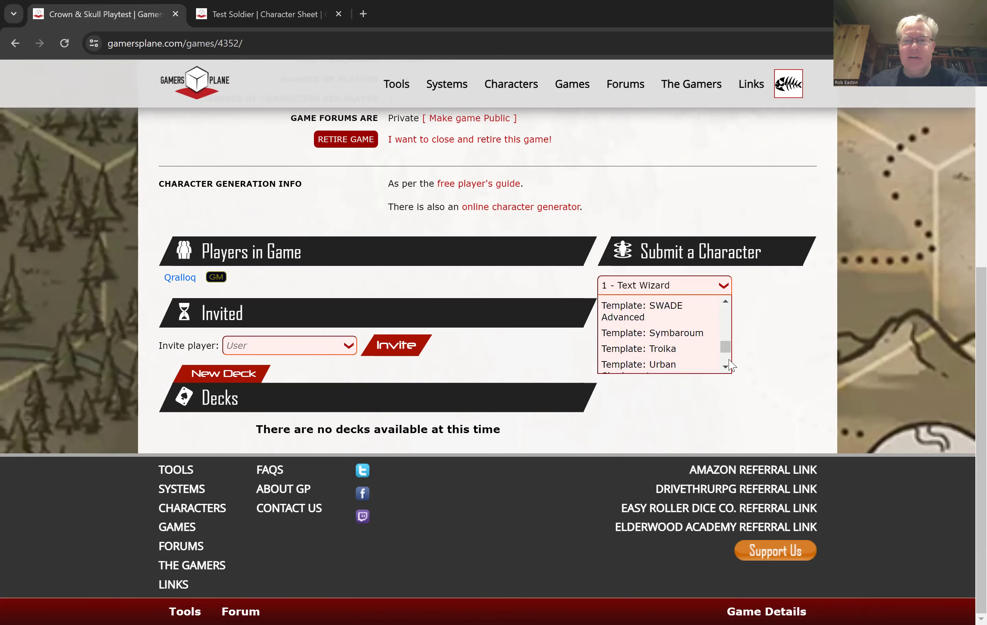
scroll(730, 364, down, 4)
scroll(730, 371, down, 2)
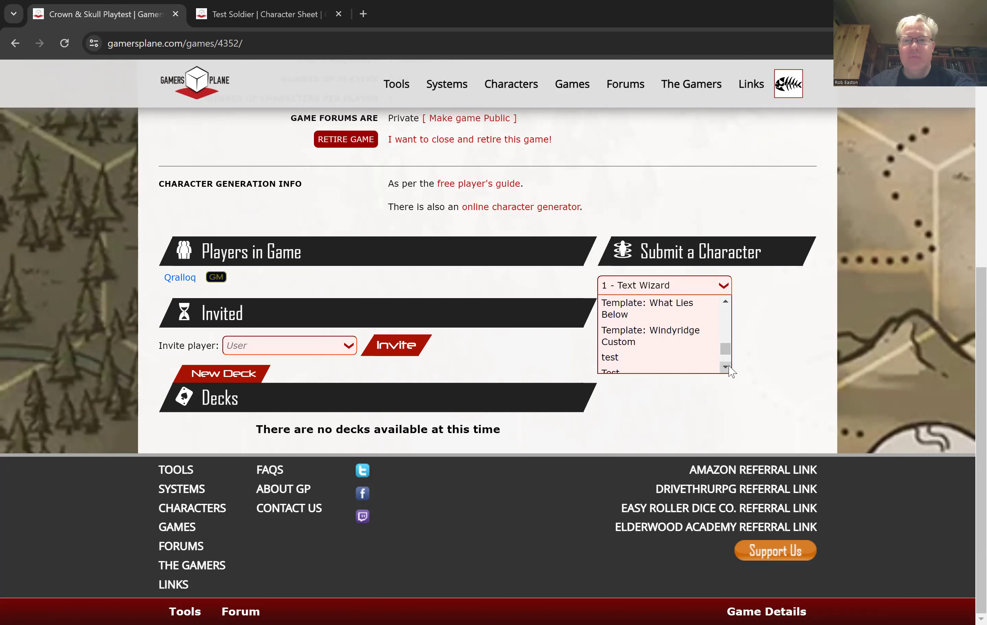
scroll(730, 371, down, 4)
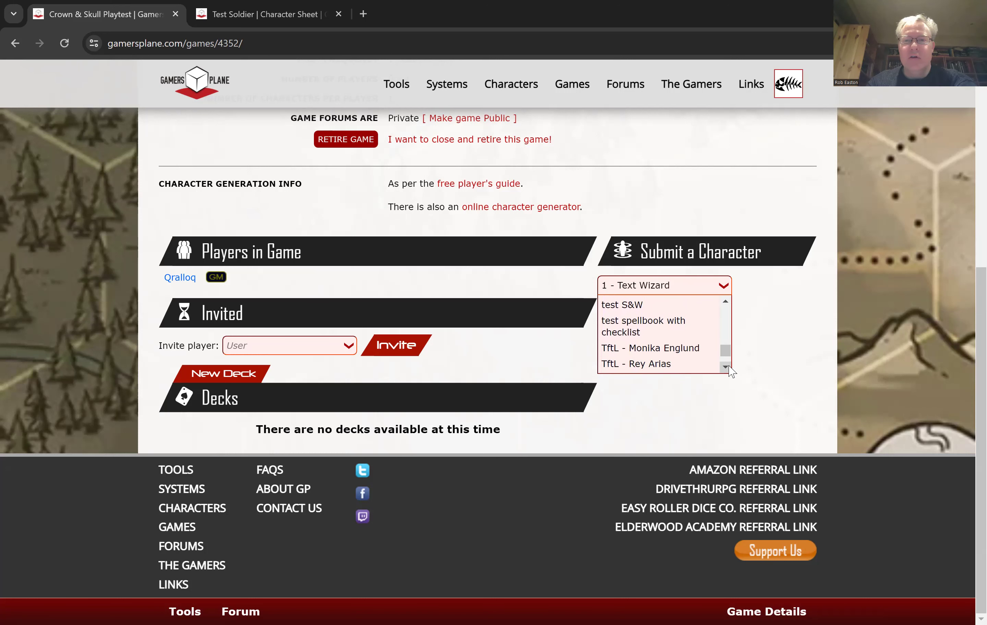
scroll(729, 370, down, 1)
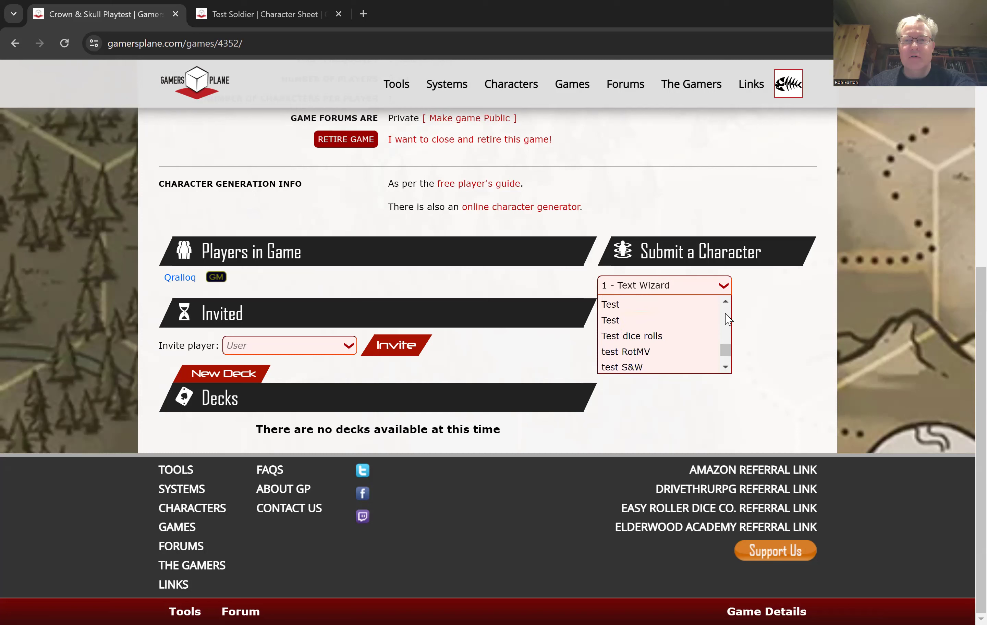
scroll(728, 319, up, 4)
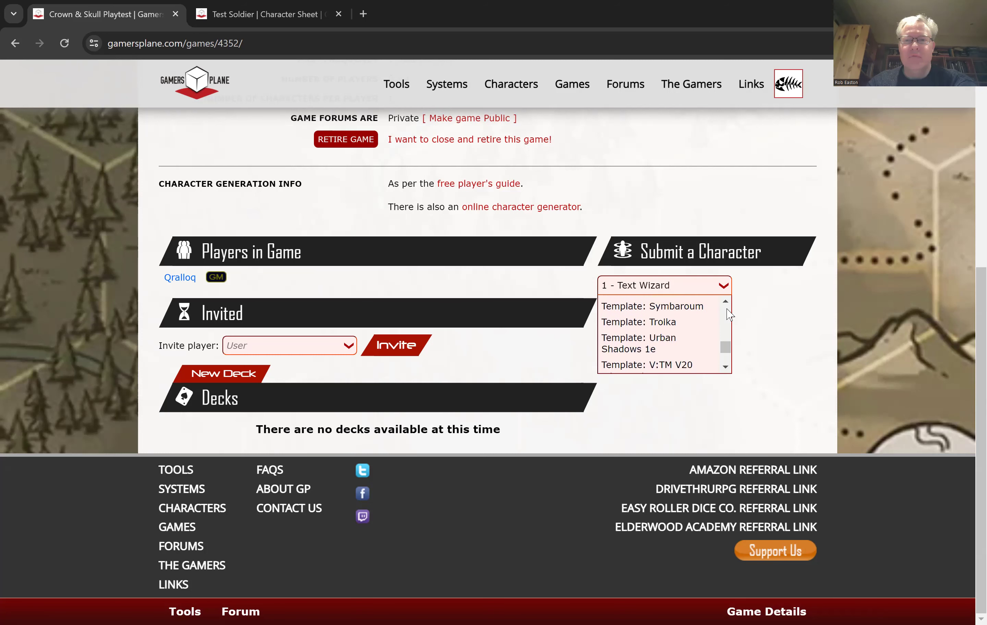
scroll(729, 315, up, 2)
scroll(729, 315, up, 4)
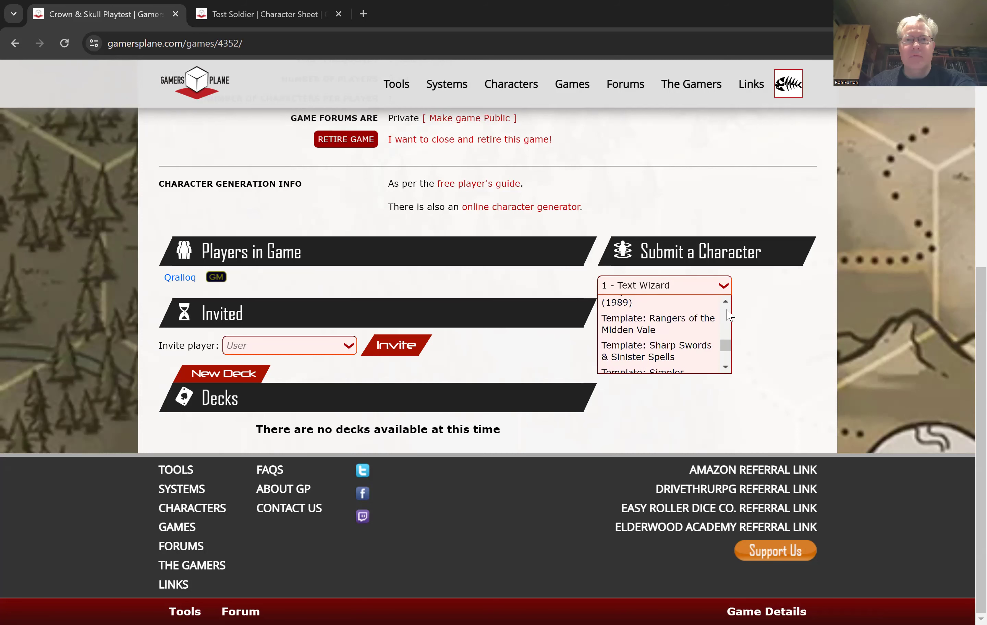
scroll(728, 314, up, 2)
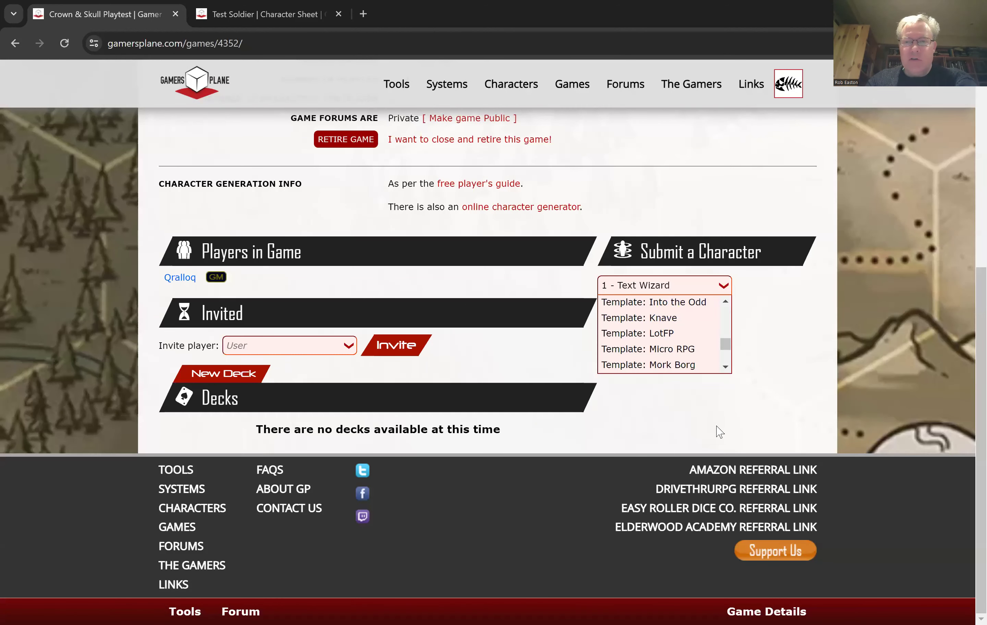
Choose Test Soldier in the Submit a Character list and submit it to the game.
scroll(719, 432, up, 3)
scroll(727, 469, down, 3)
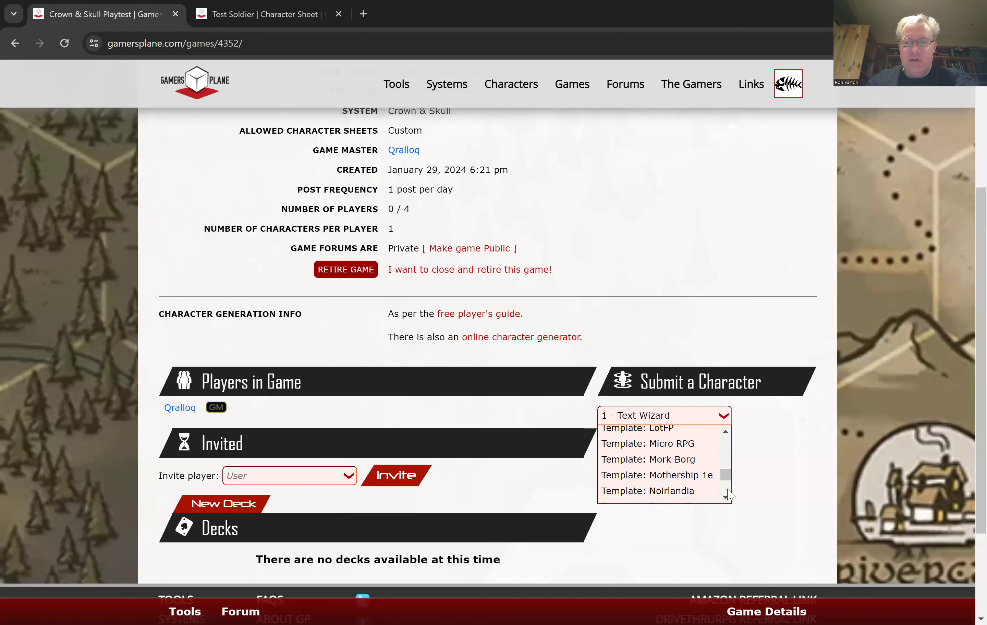
scroll(728, 494, down, 10)
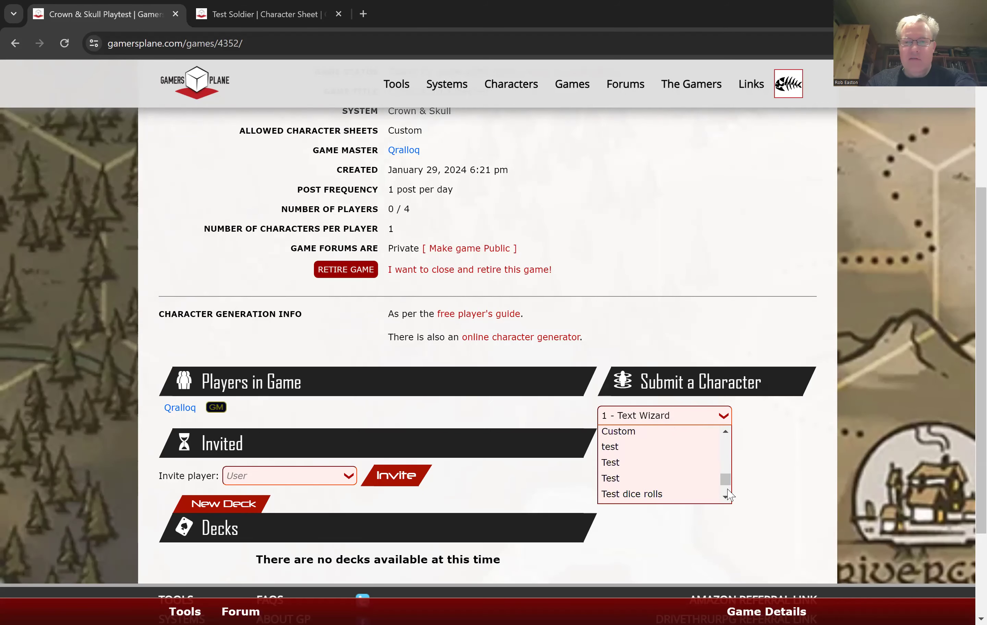
scroll(727, 494, down, 2)
click(641, 478)
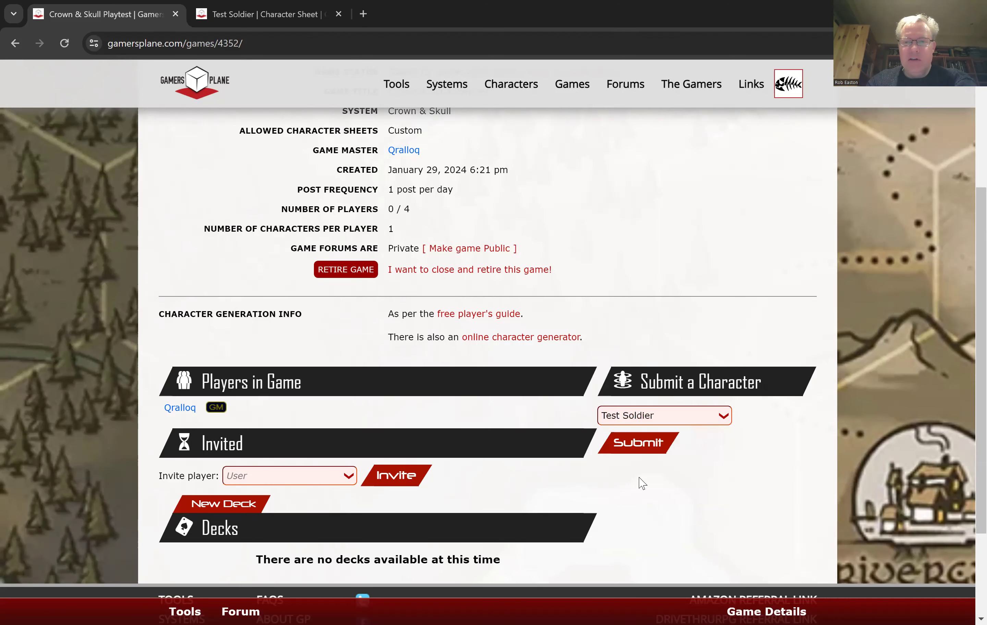
click(642, 445)
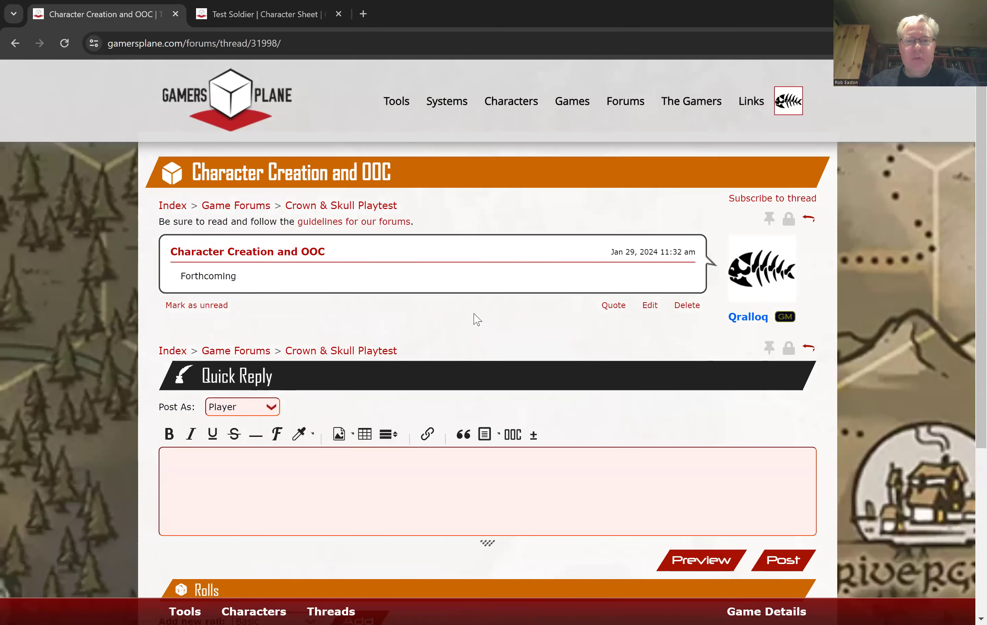
In the thread's quick reply, try Post As Test Soldier, then set it back to Player.
scroll(475, 318, down, 3)
click(232, 270)
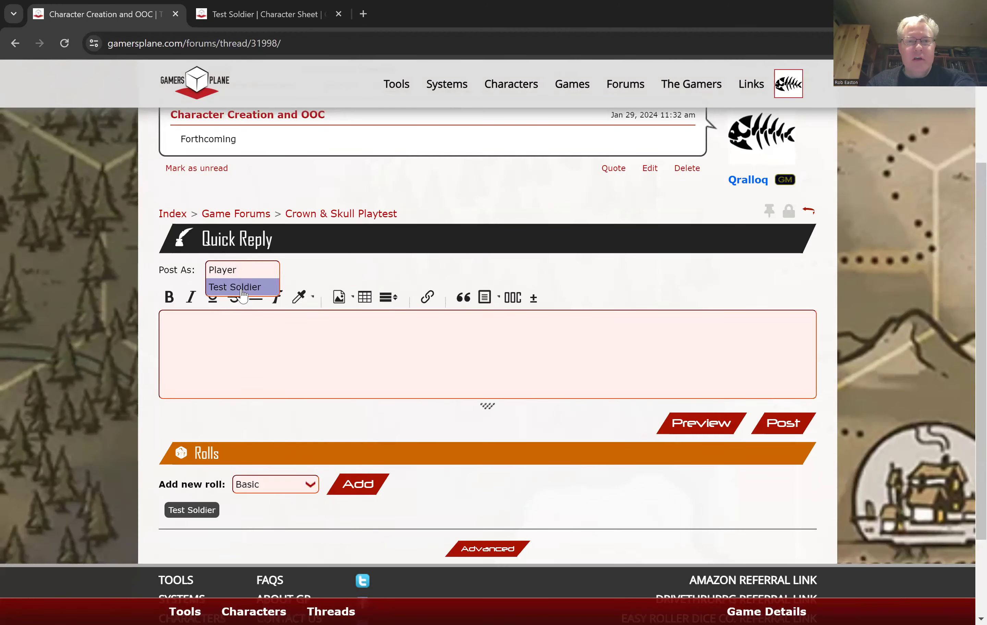
click(243, 289)
click(267, 273)
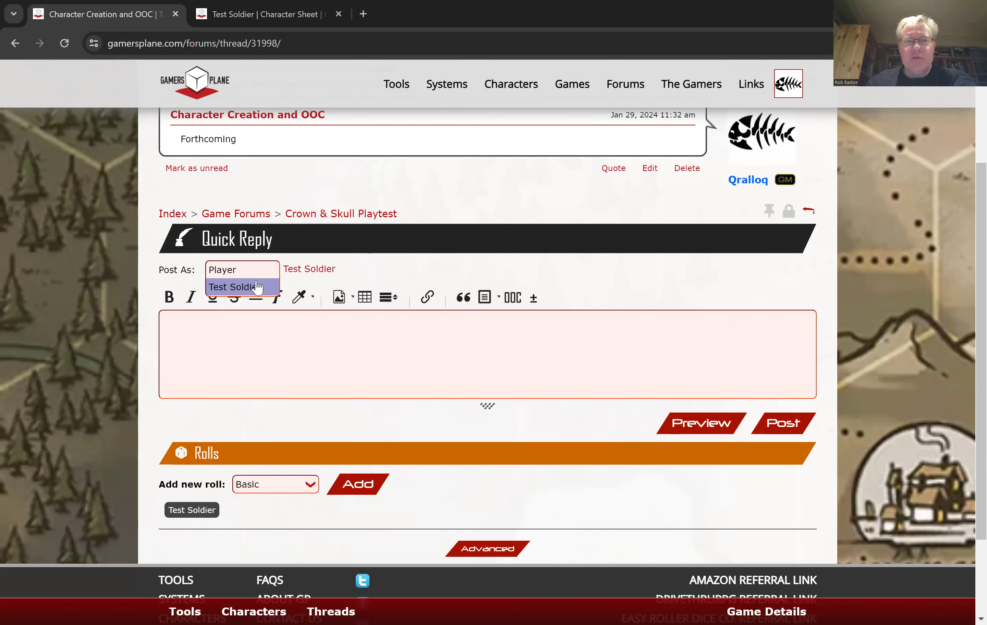
click(239, 269)
scroll(363, 280, down, 3)
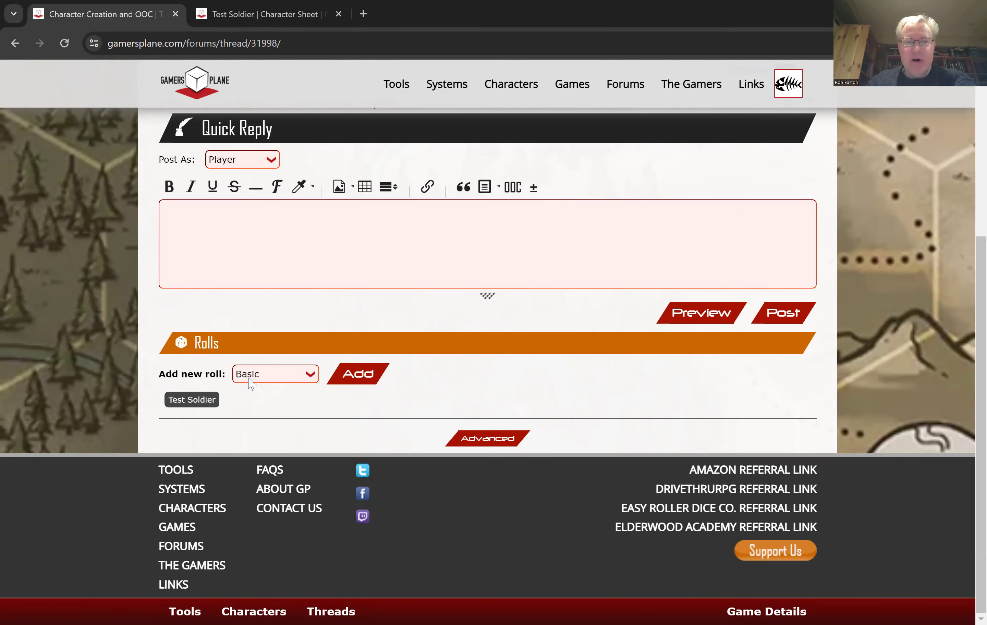
Show the Test Soldier sheet in the reply and add Strength (10) and Combat, Expert skill (40) 1d100 rolls.
click(192, 399)
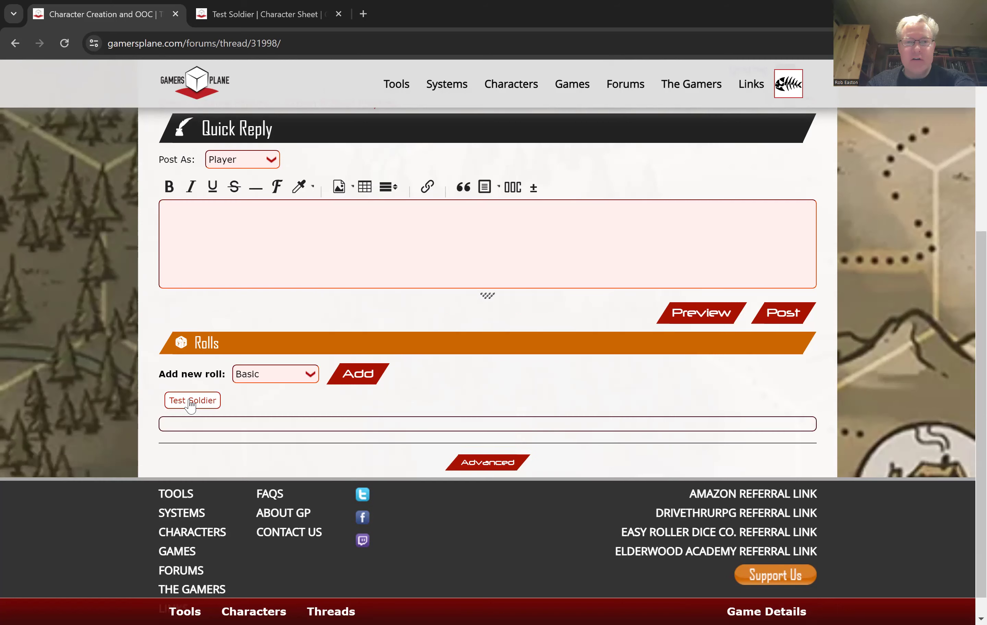
scroll(440, 343, down, 6)
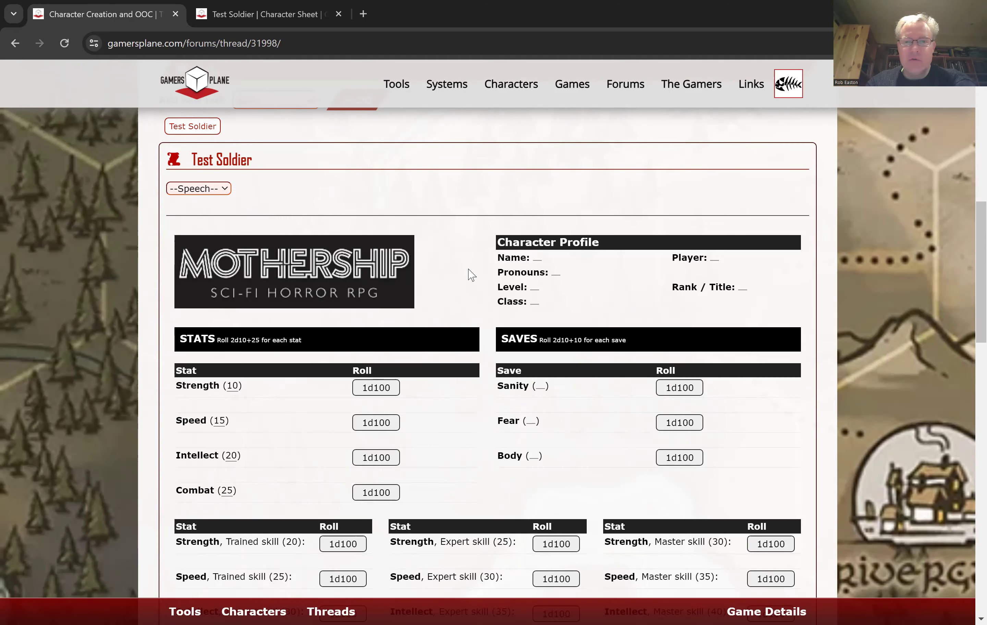
scroll(471, 249, down, 3)
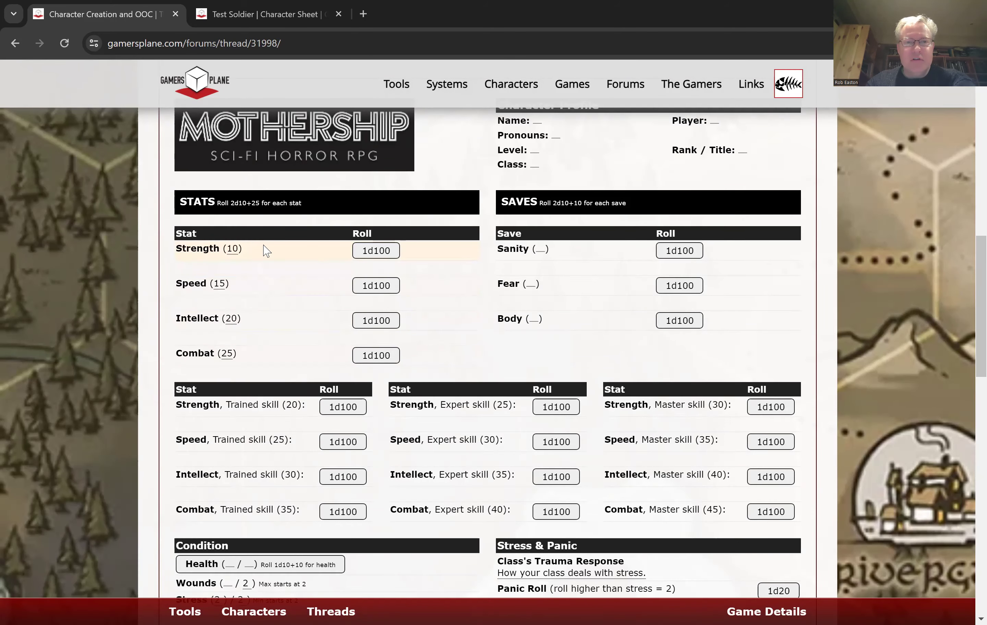
click(381, 252)
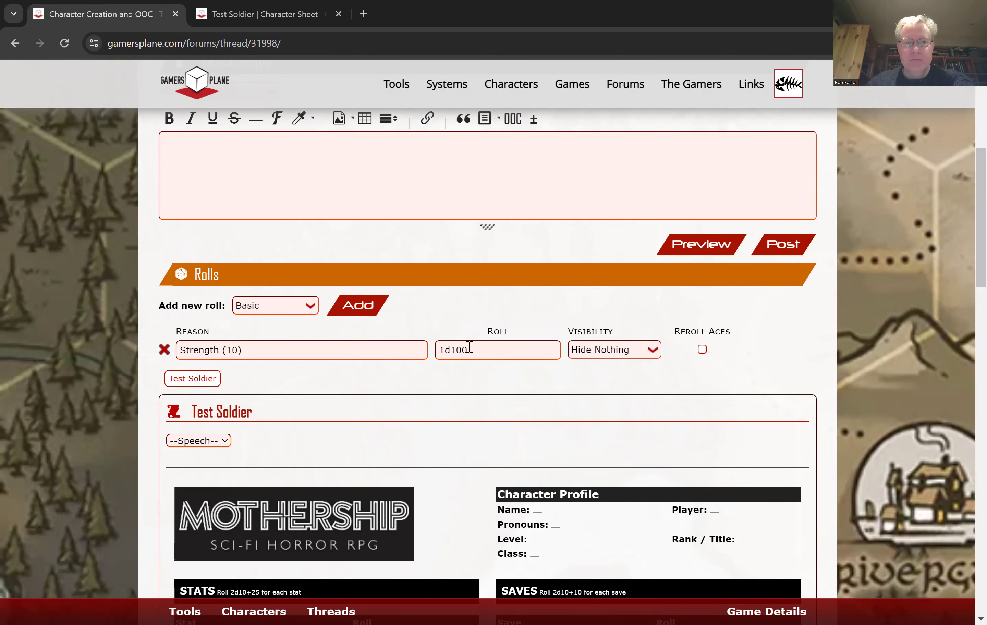
scroll(470, 347, down, 5)
scroll(469, 346, down, 5)
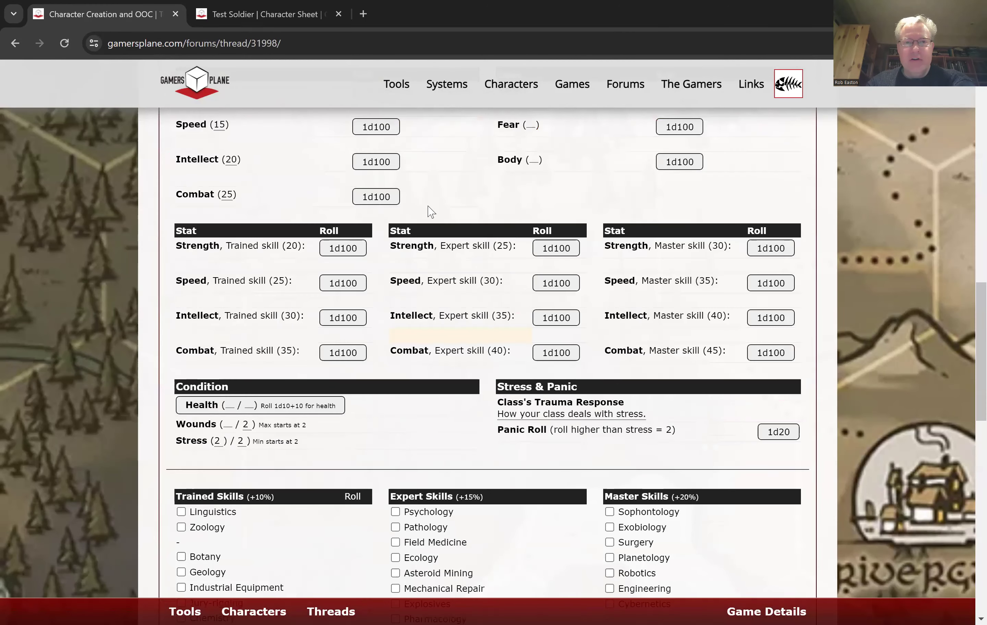
scroll(431, 212, up, 3)
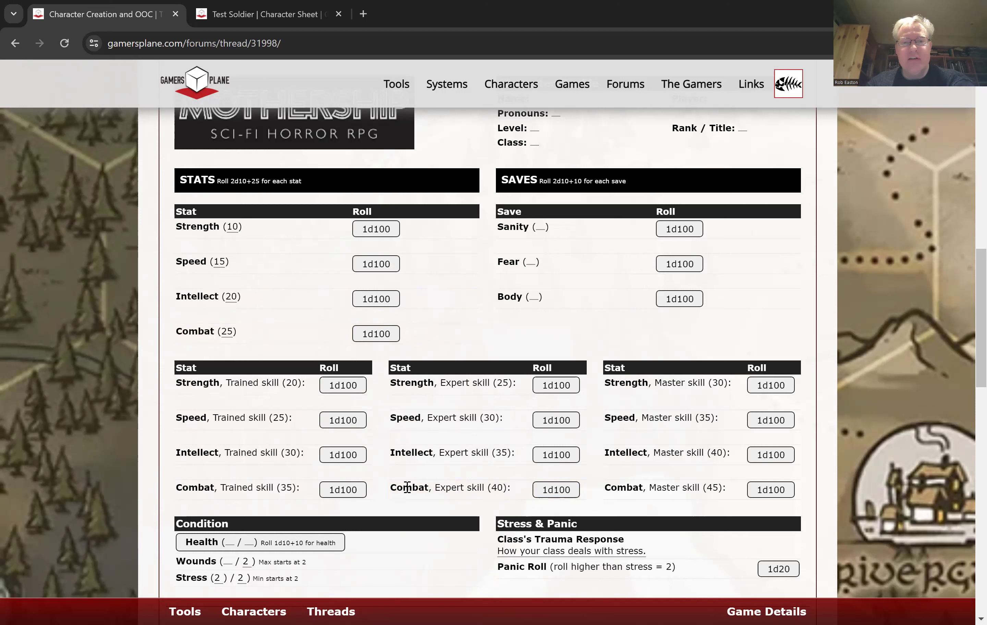
click(556, 490)
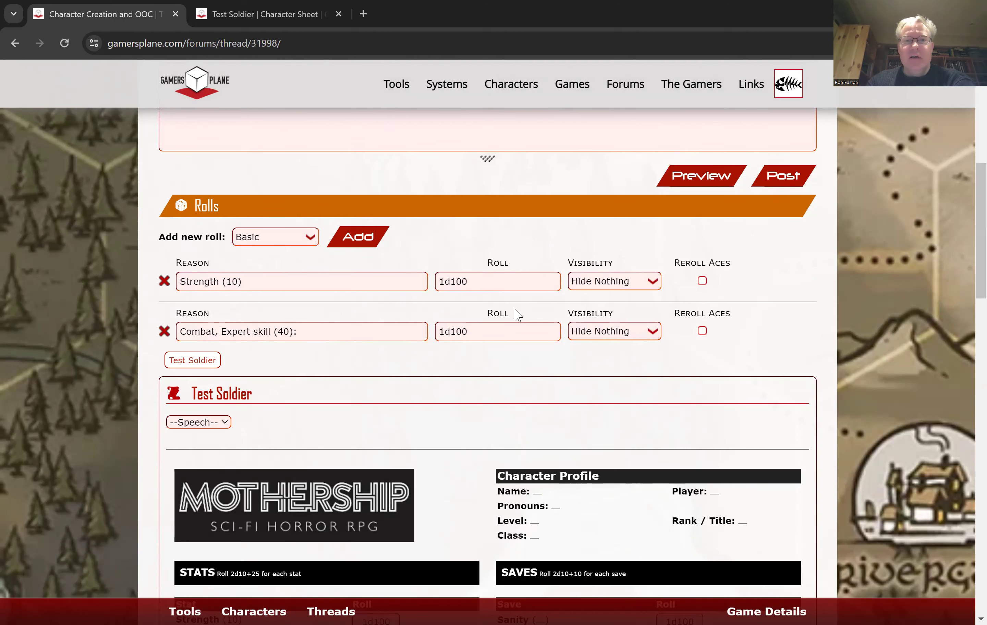
scroll(520, 314, up, 5)
Post the 'Test roll' reply as Test Soldier with its Strength and Combat rolls attached.
click(252, 232)
click(239, 245)
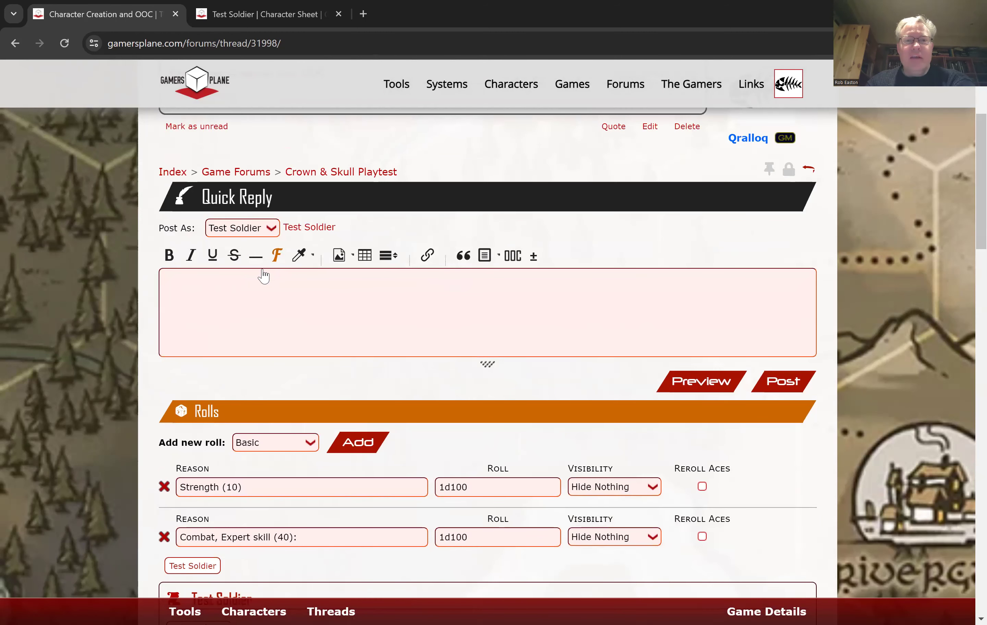
click(246, 289)
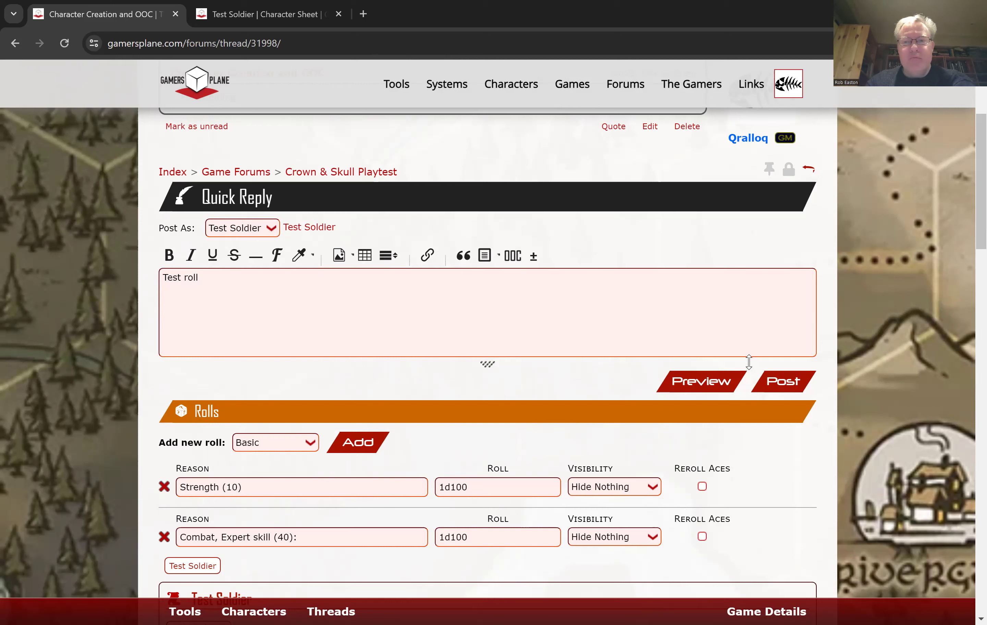
click(773, 387)
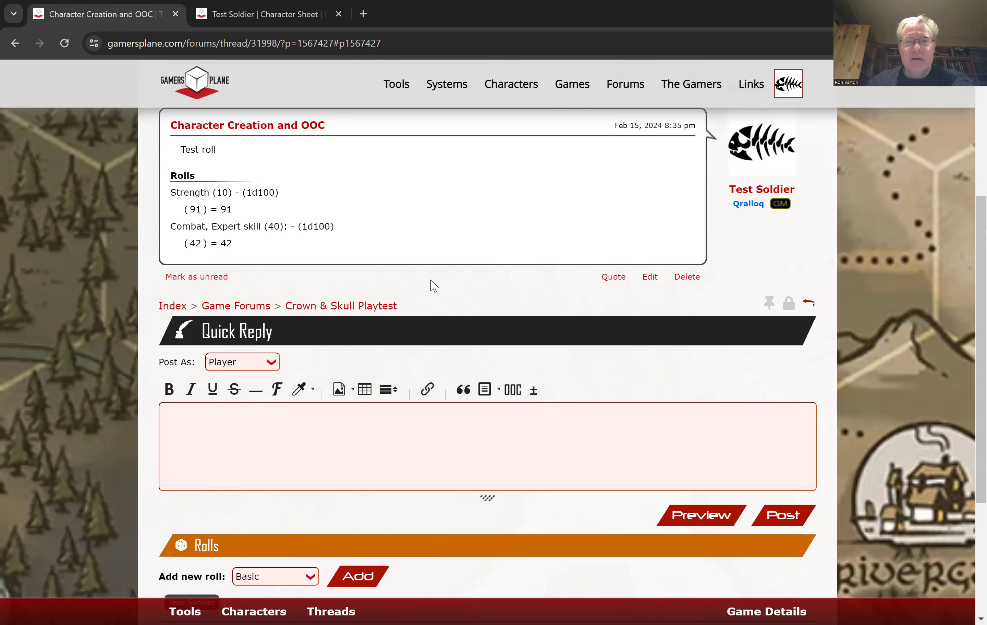
Show and browse the Test Soldier sheet in the reply, then hide it again.
scroll(433, 285, up, 3)
scroll(435, 286, down, 3)
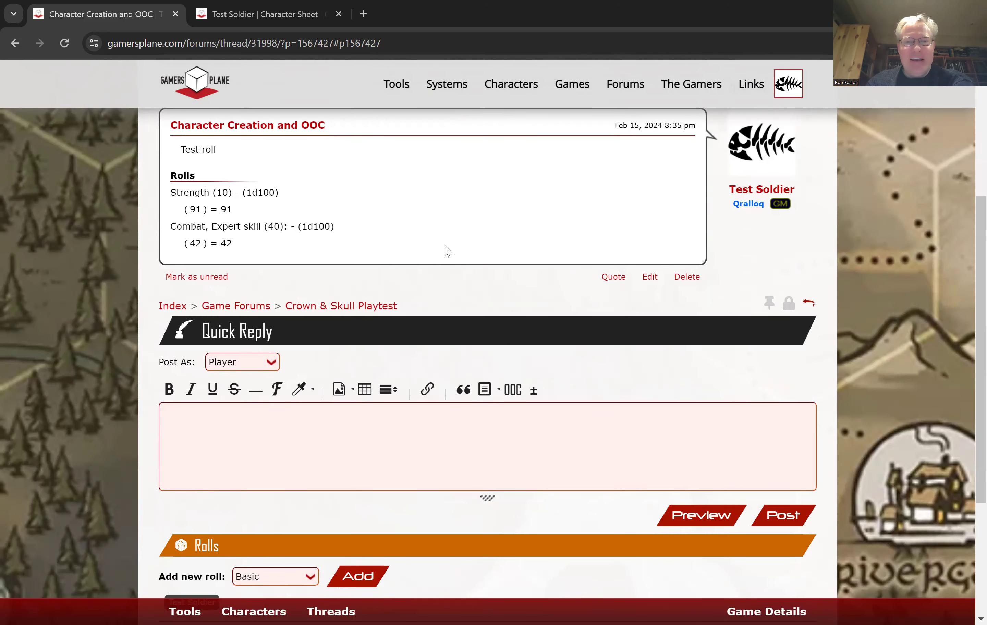
scroll(447, 250, down, 3)
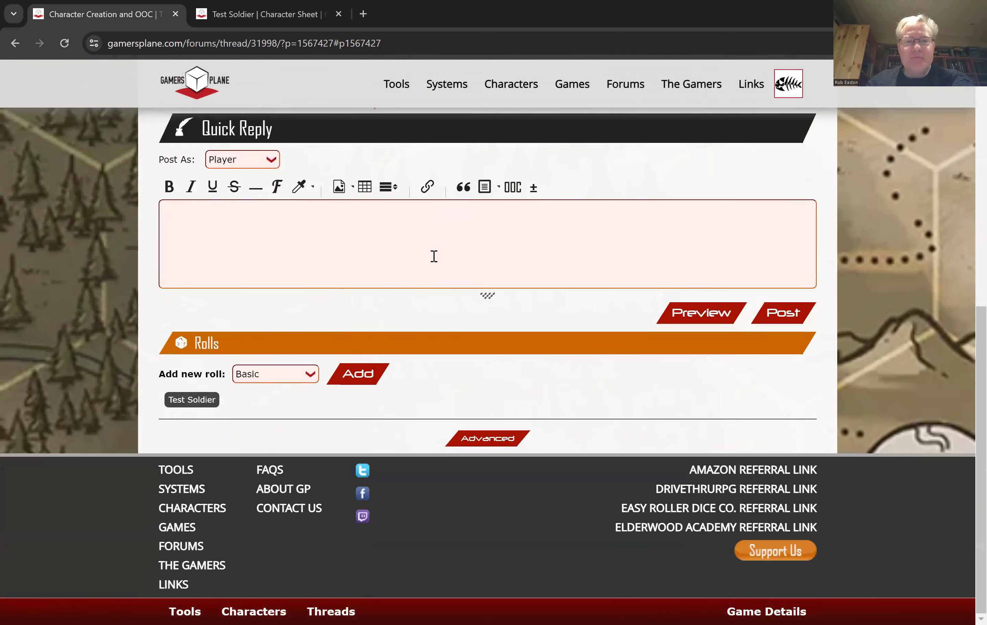
click(193, 400)
scroll(372, 339, down, 5)
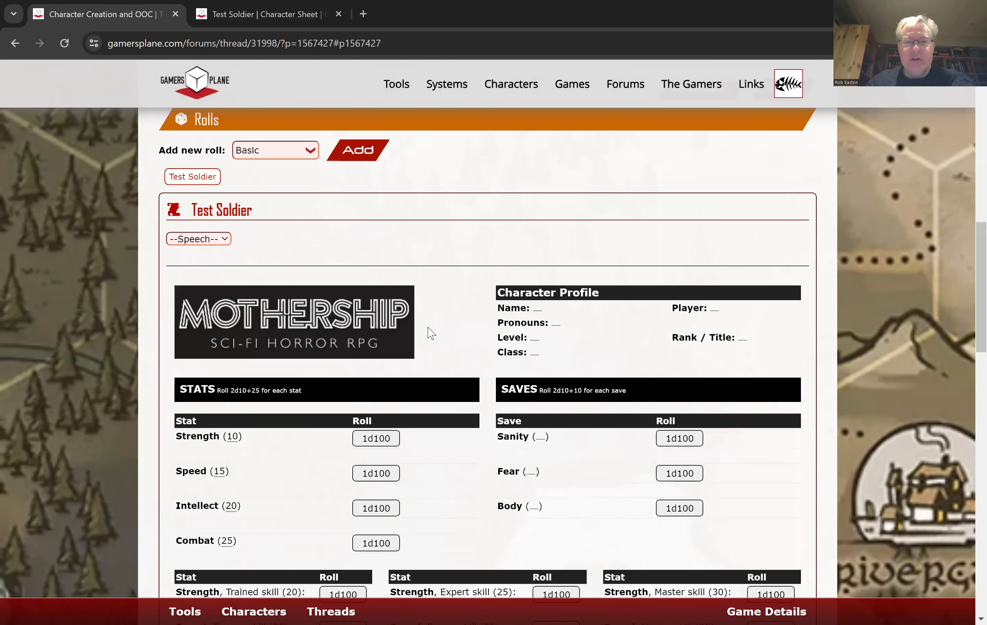
scroll(430, 335, down, 5)
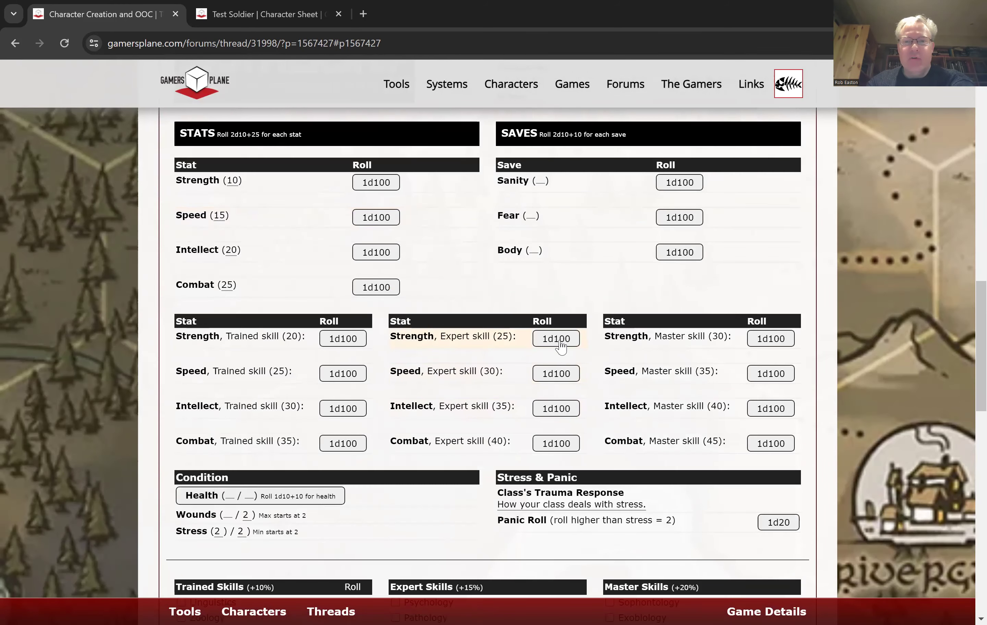
scroll(577, 316, up, 7)
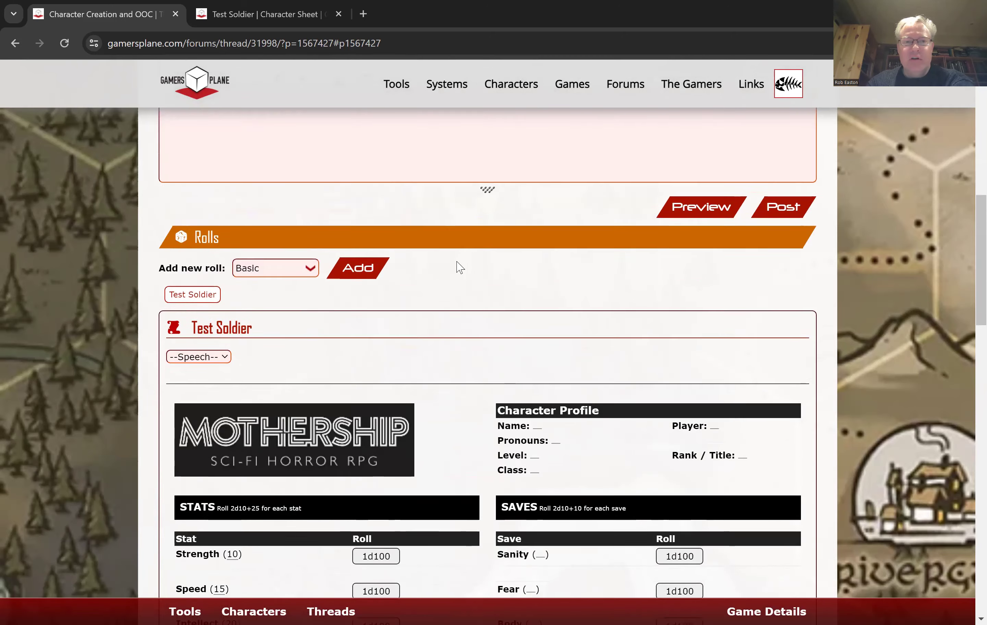
scroll(186, 411, up, 3)
click(193, 400)
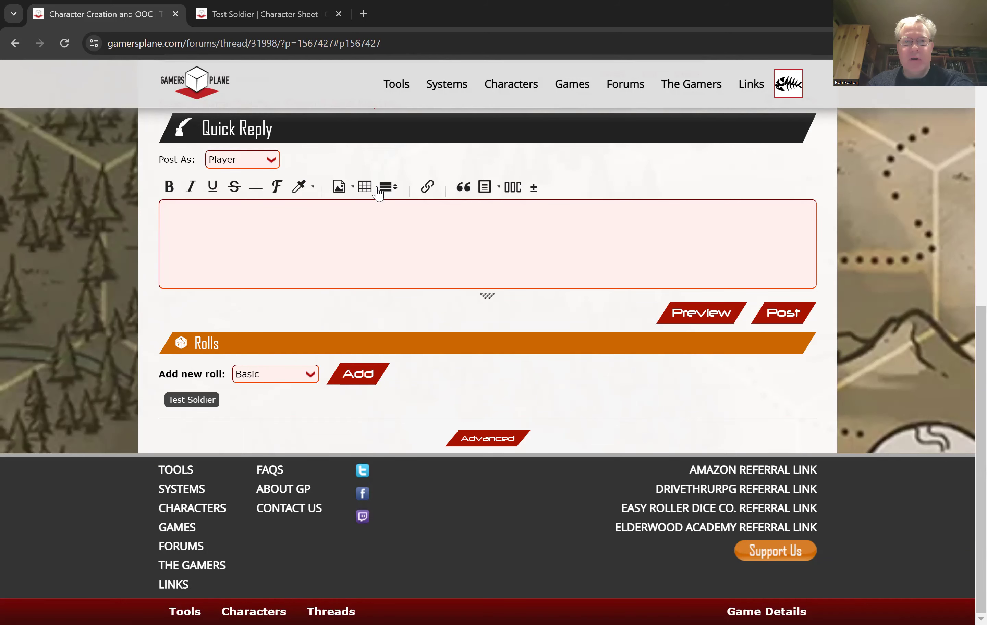
Reopen the Test Soldier sheet and add the 1d20 Panic Roll from Stress & Panic.
scroll(388, 254, up, 5)
scroll(405, 331, up, 5)
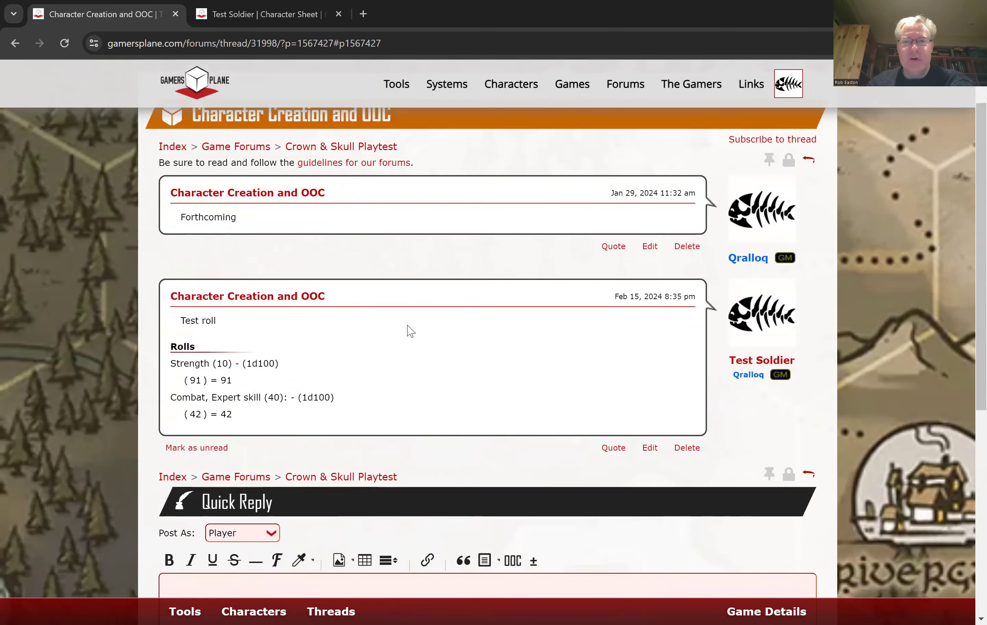
scroll(384, 269, down, 8)
scroll(286, 370, down, 2)
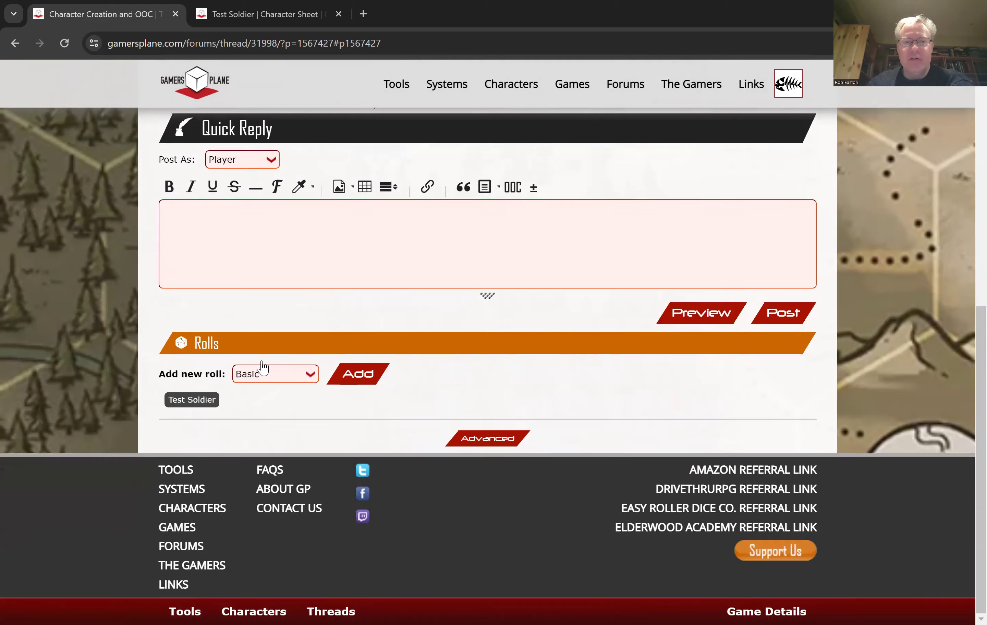
click(192, 399)
scroll(443, 359, down, 4)
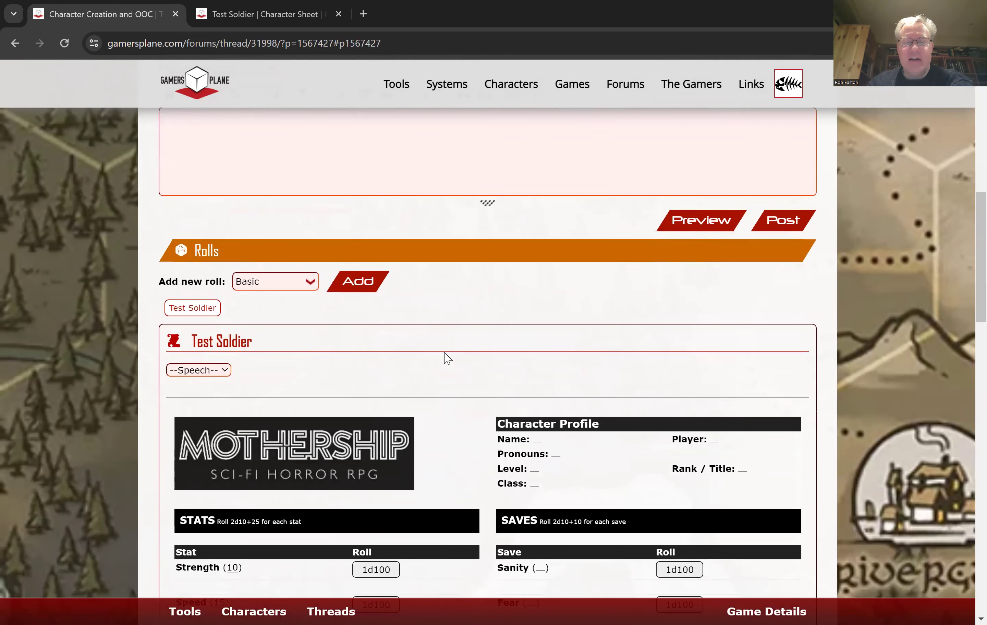
scroll(471, 323, down, 10)
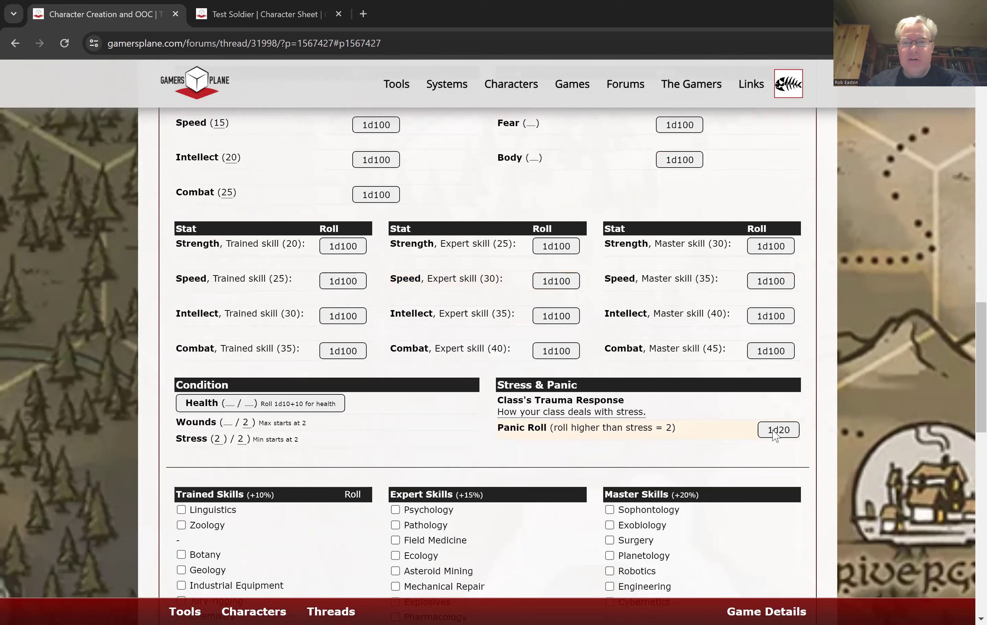
scroll(706, 436, up, 1)
scroll(522, 399, up, 10)
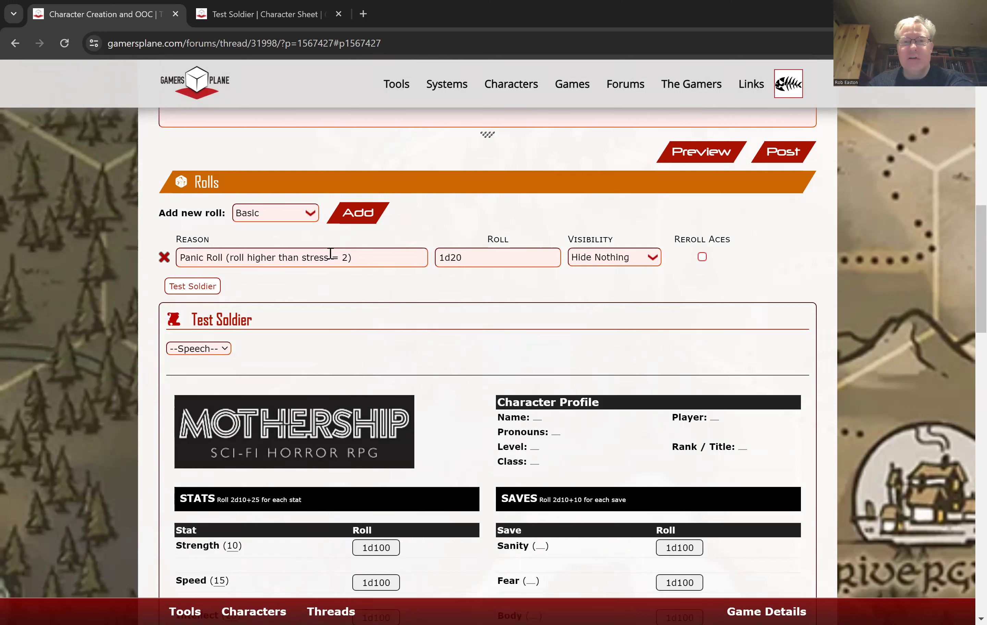
After the blank-message error, post the reply with the message 'test' and its Panic Roll.
click(782, 159)
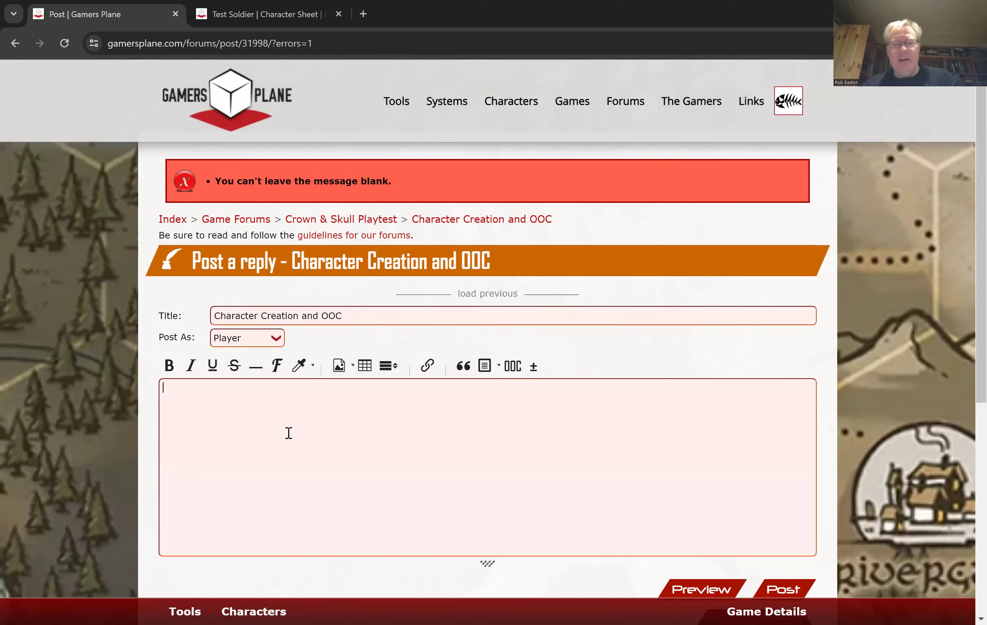
text(st)
scroll(764, 409, down, 5)
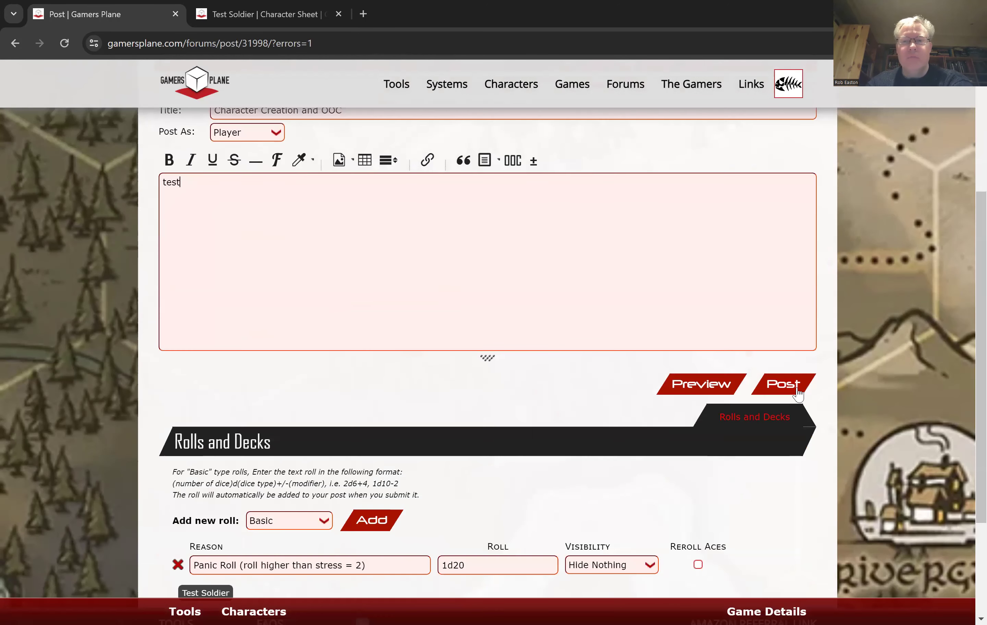
click(794, 388)
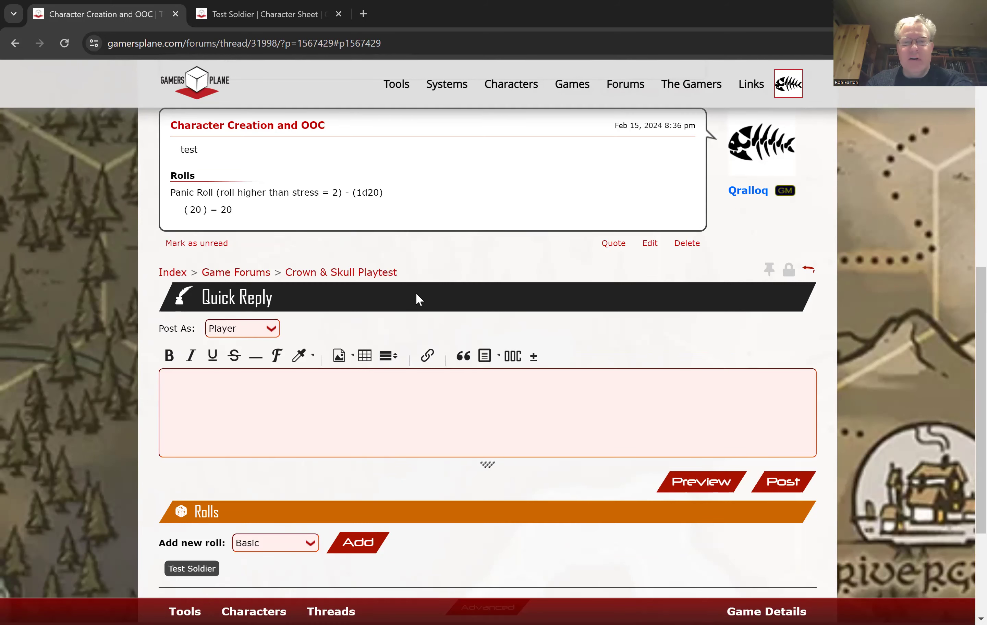
Tick Chemistry under Trained Skills on the Test Soldier sheet, adding an Intellect, Trained skill (30) roll.
scroll(416, 295, down, 4)
click(193, 401)
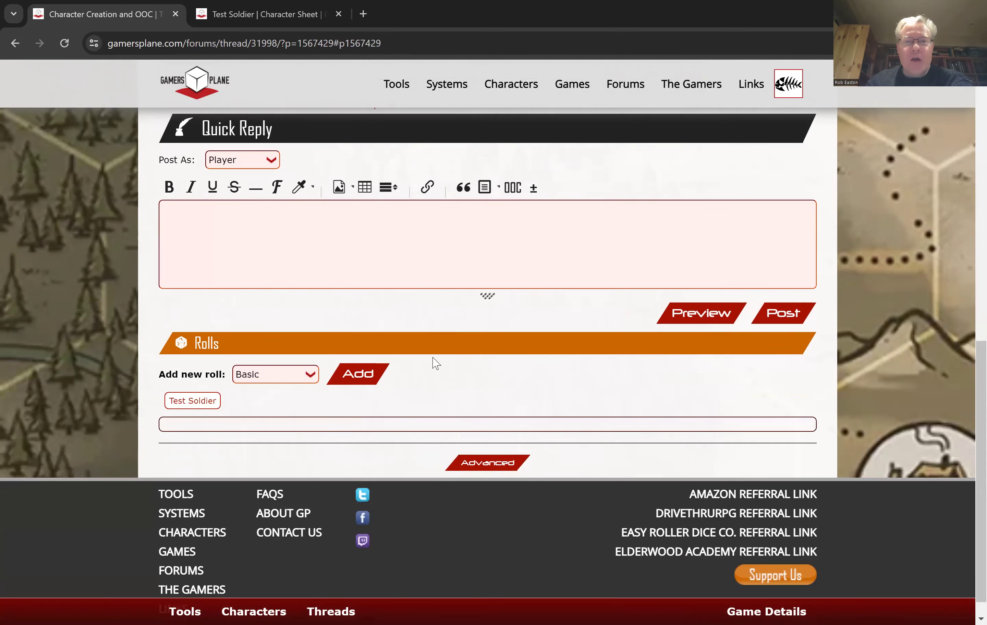
scroll(433, 364, down, 1)
scroll(439, 360, down, 6)
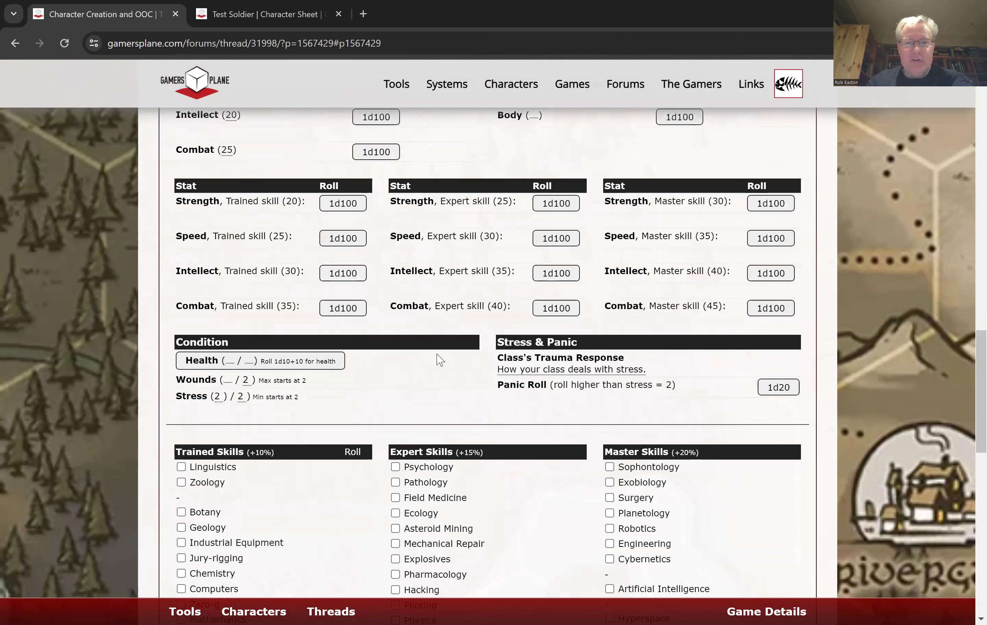
scroll(438, 359, down, 7)
scroll(438, 359, up, 3)
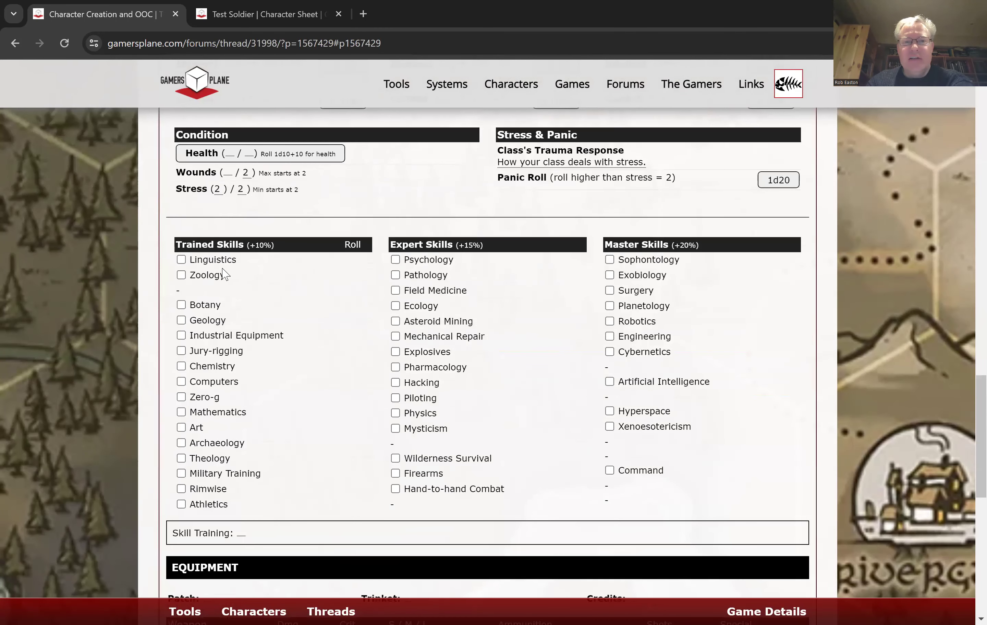
click(181, 366)
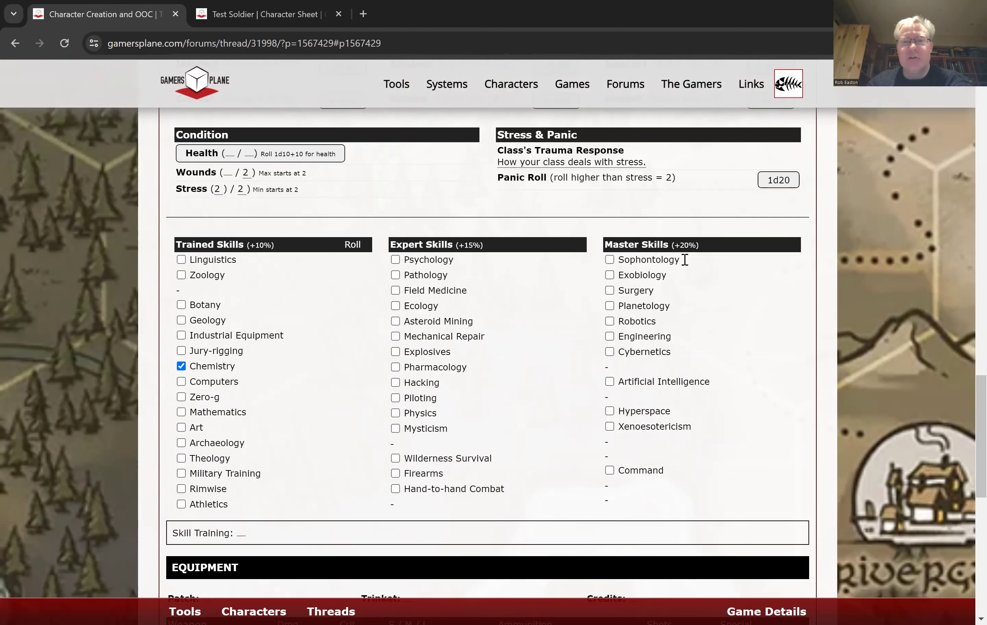
scroll(544, 291, up, 6)
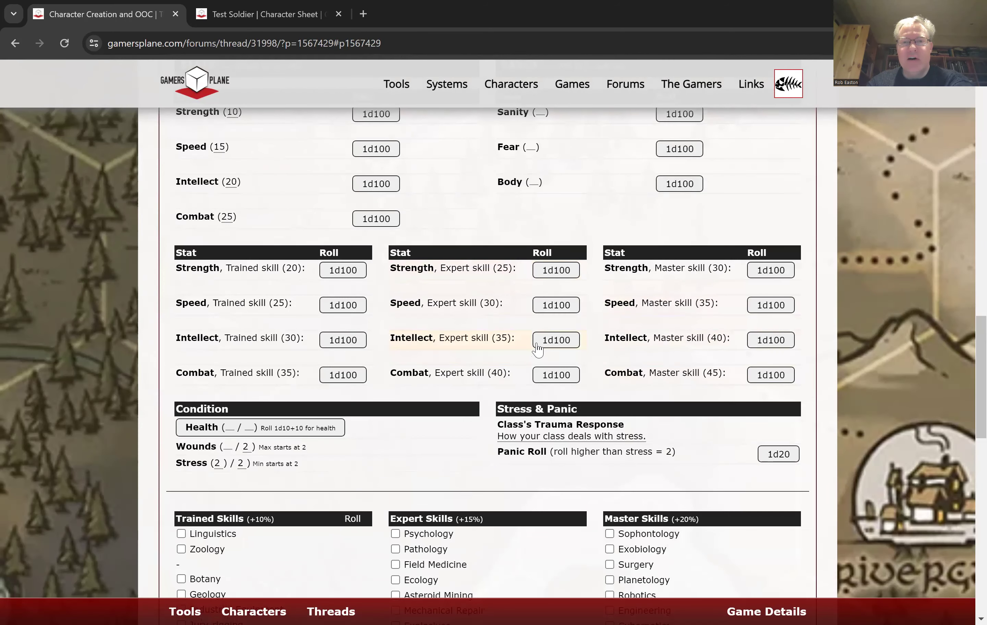
scroll(499, 376, down, 1)
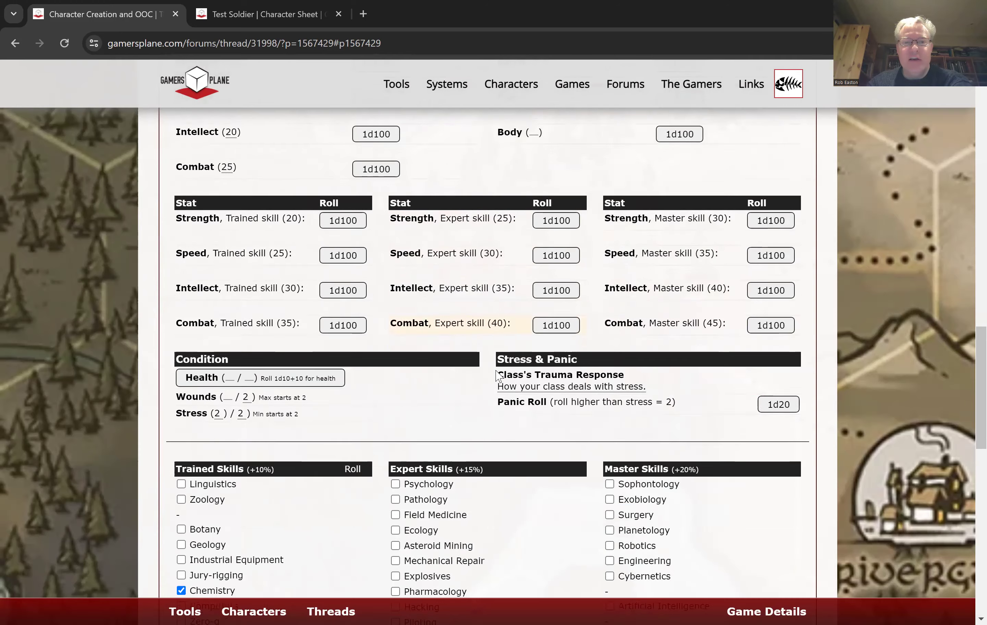
scroll(499, 376, down, 5)
scroll(319, 343, up, 8)
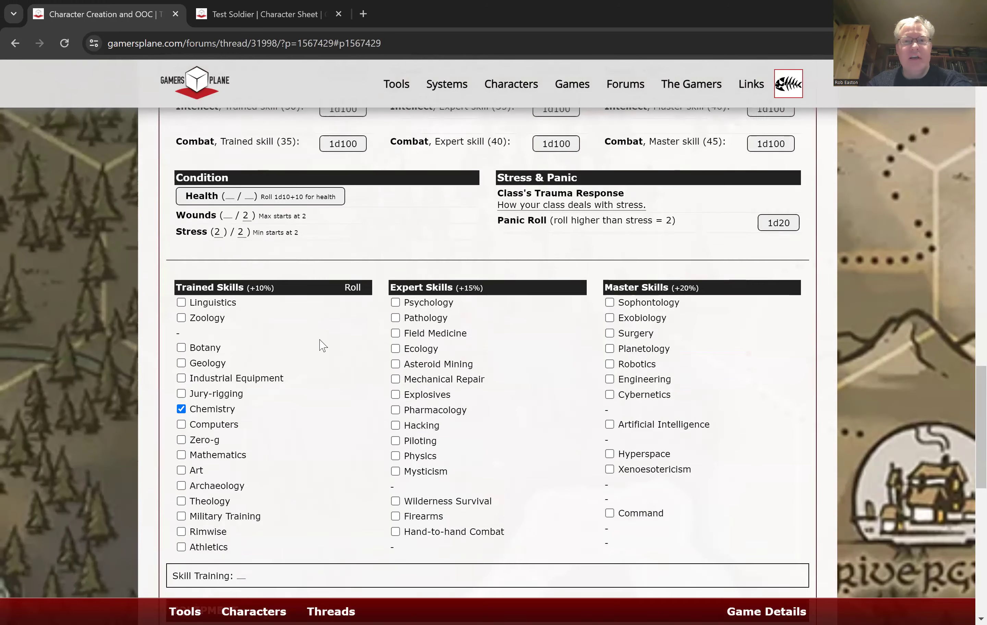
scroll(259, 323, down, 1)
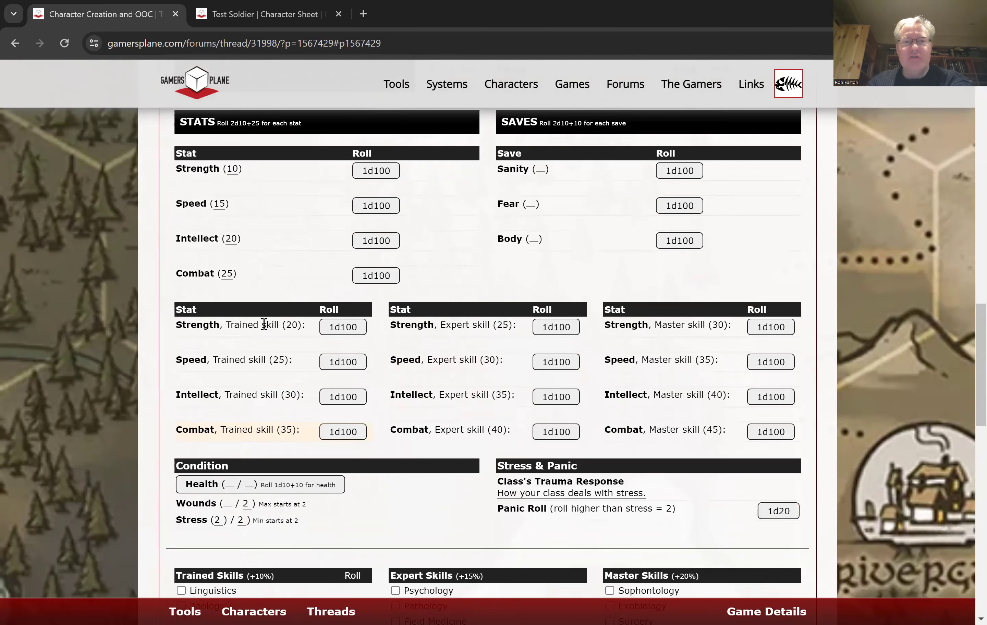
scroll(326, 336, down, 1)
click(342, 340)
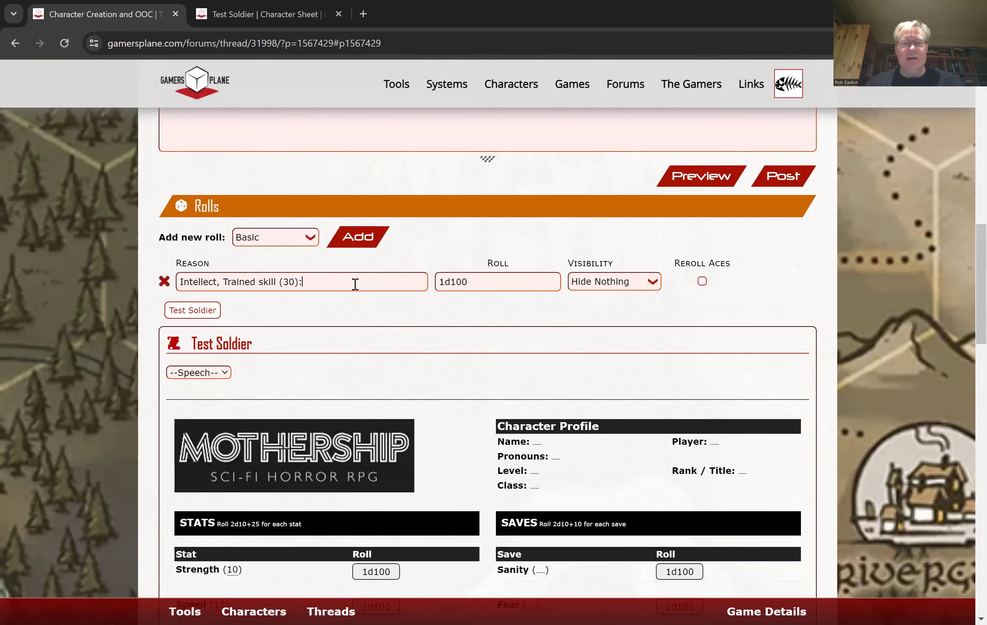
text(Chemistry)
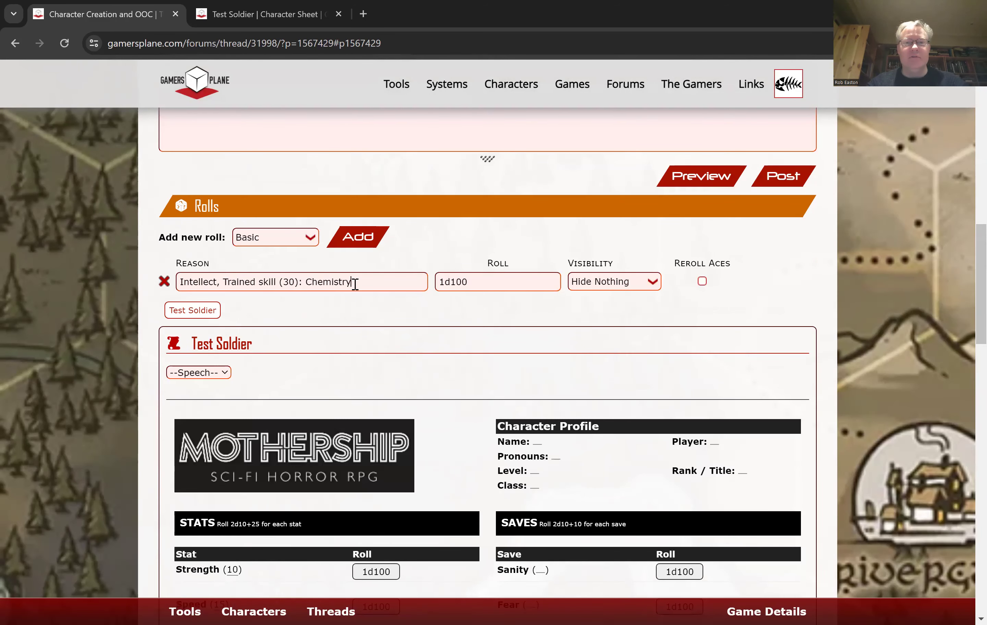
scroll(354, 283, up, 6)
click(772, 381)
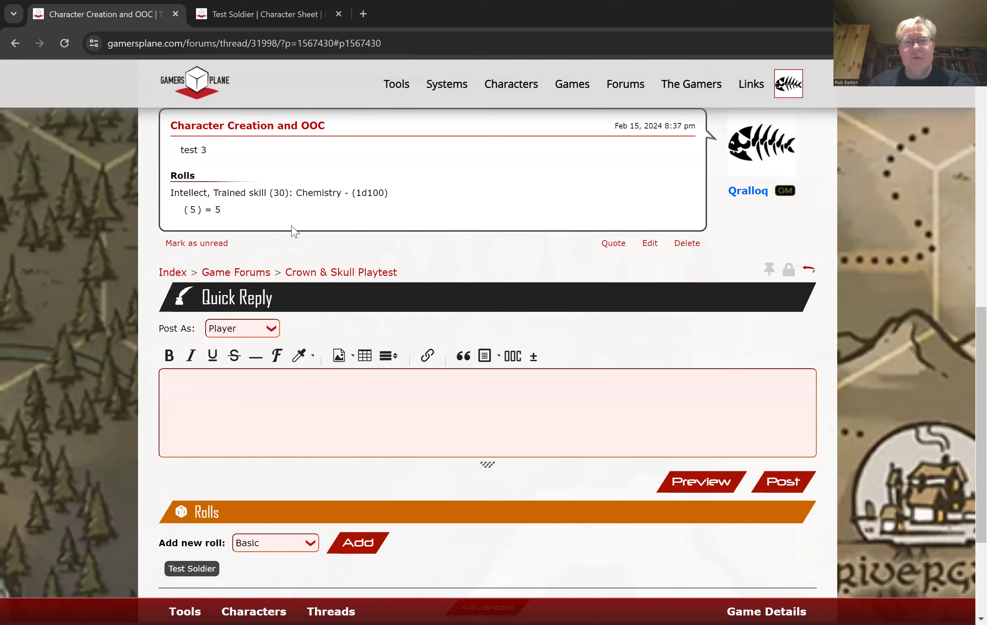
scroll(600, 302, down, 3)
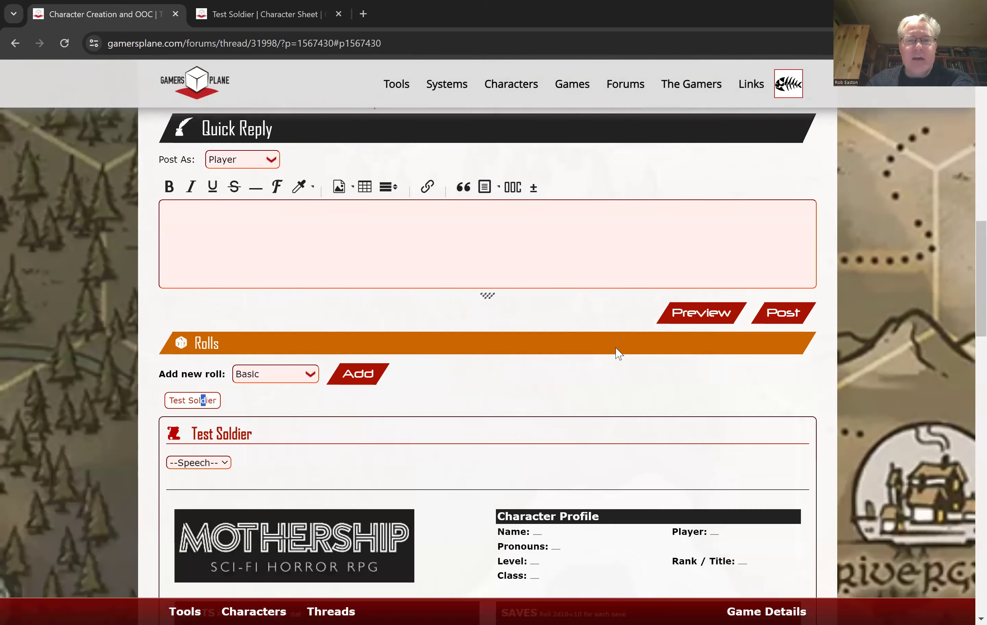
scroll(617, 353, down, 10)
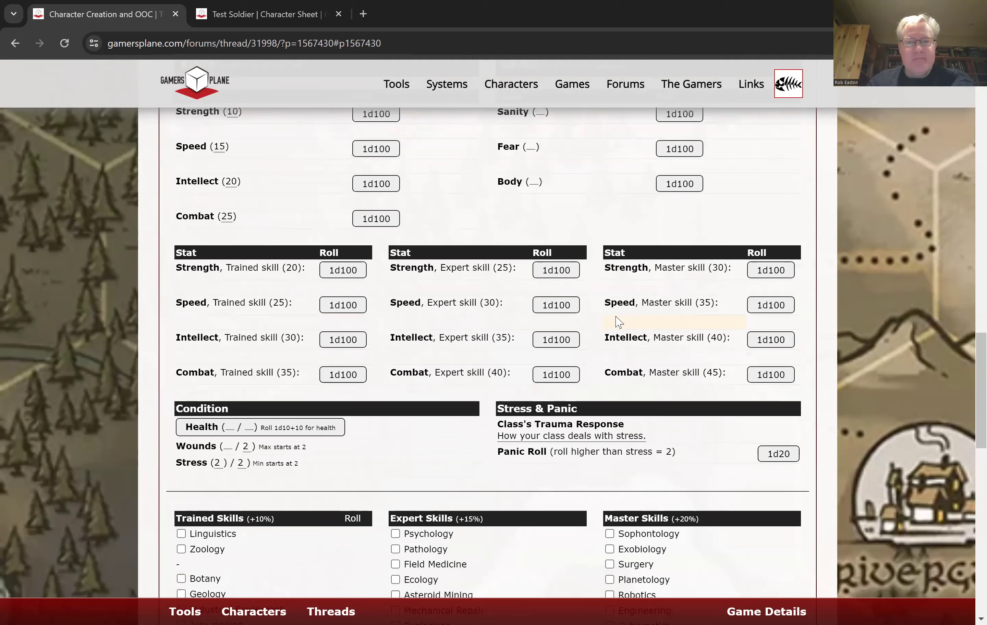
scroll(618, 322, down, 12)
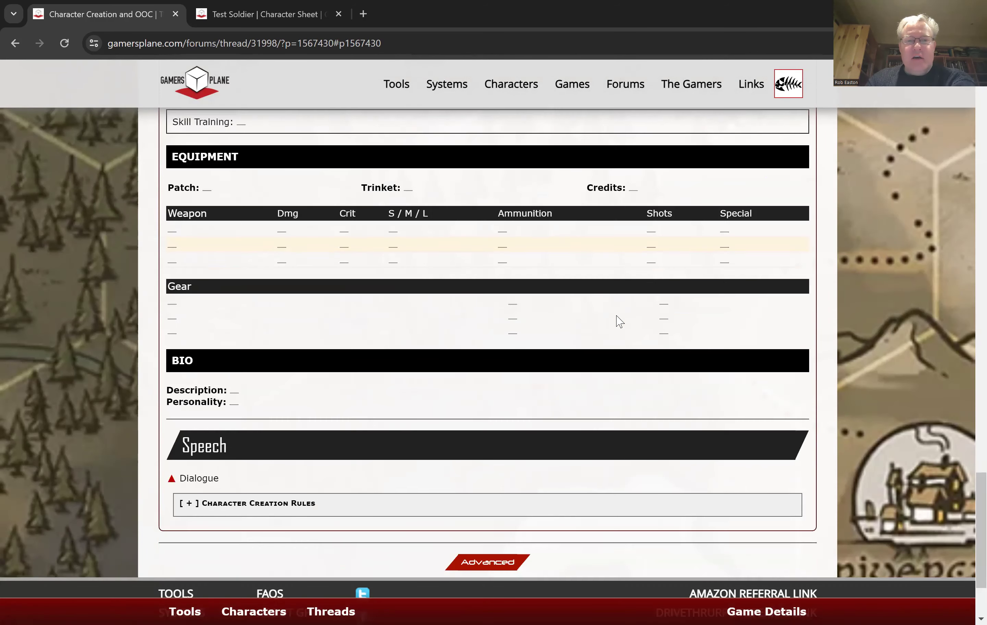
scroll(618, 322, up, 6)
scroll(614, 318, up, 15)
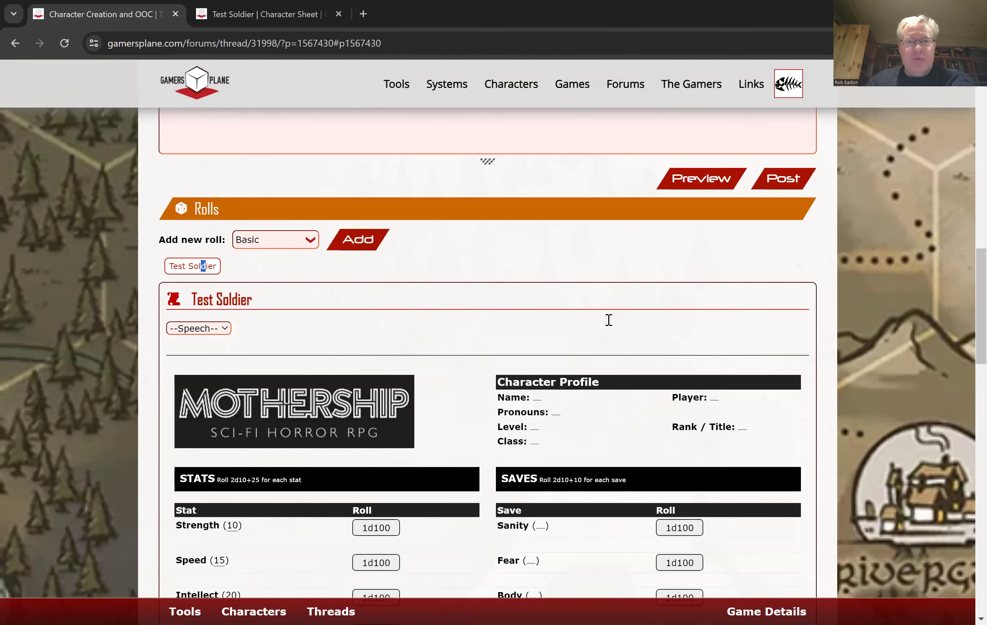
Post as Test Soldier and open its character sheet in edit mode.
click(232, 368)
click(244, 382)
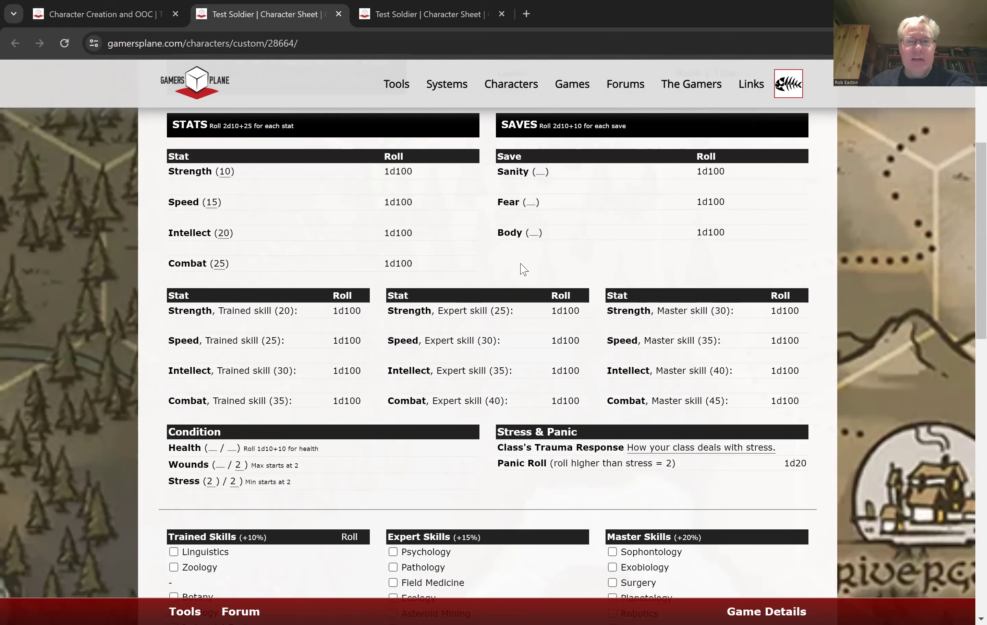
scroll(522, 269, up, 5)
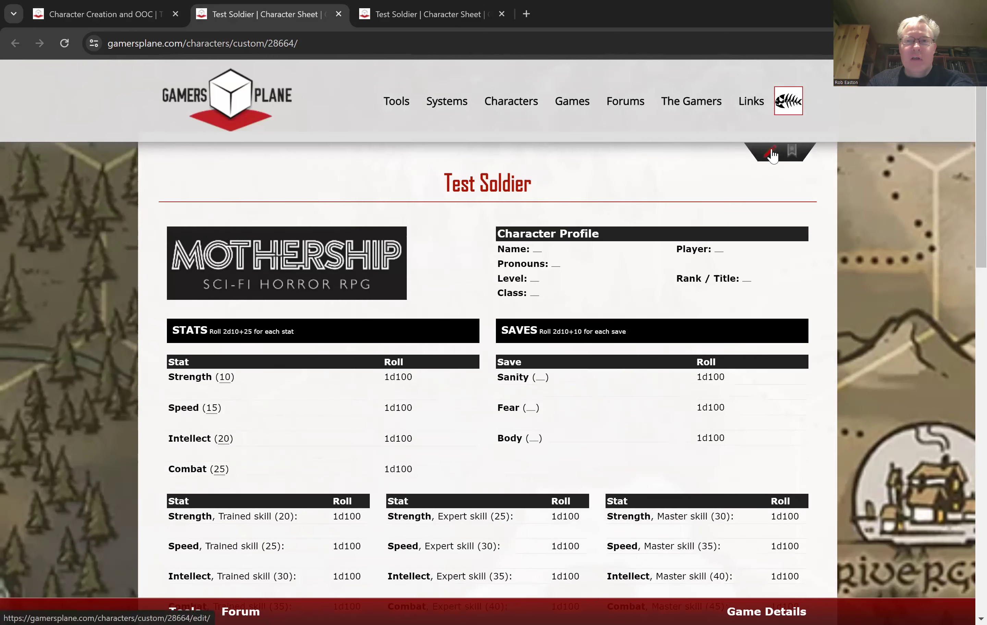
click(772, 153)
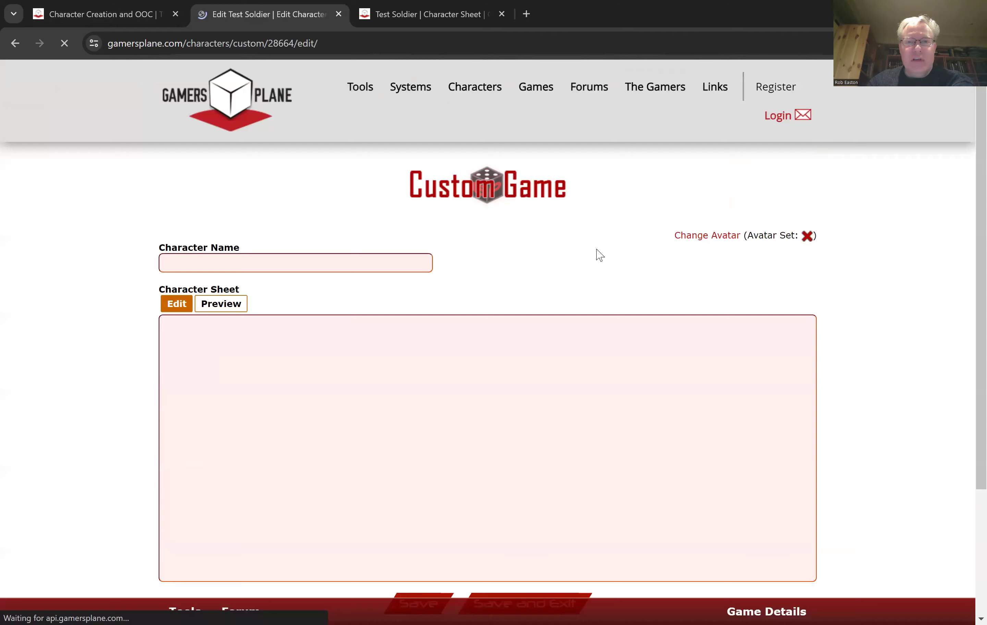
Inspect the SAVES roll table markup and add a '+' after the Sanity 1d100 formula.
scroll(597, 236, down, 3)
scroll(454, 297, down, 5)
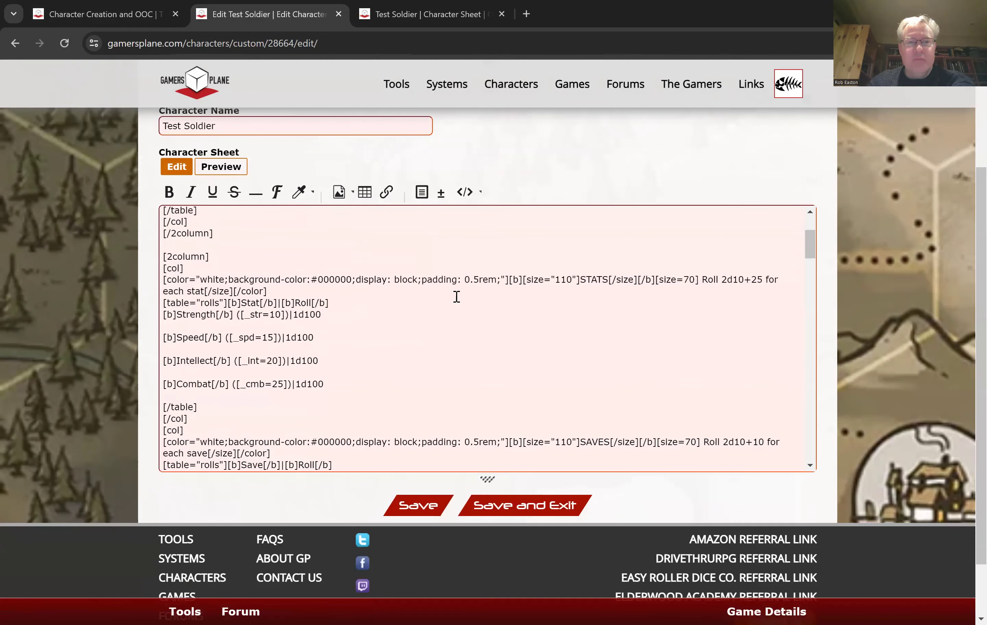
scroll(456, 297, down, 3)
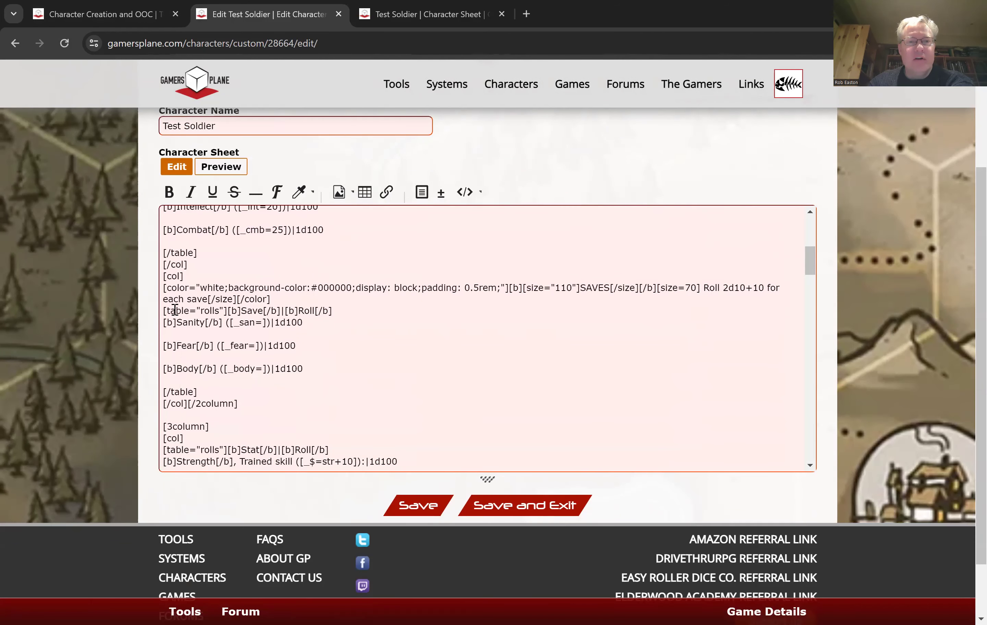
drag(164, 310, 289, 387)
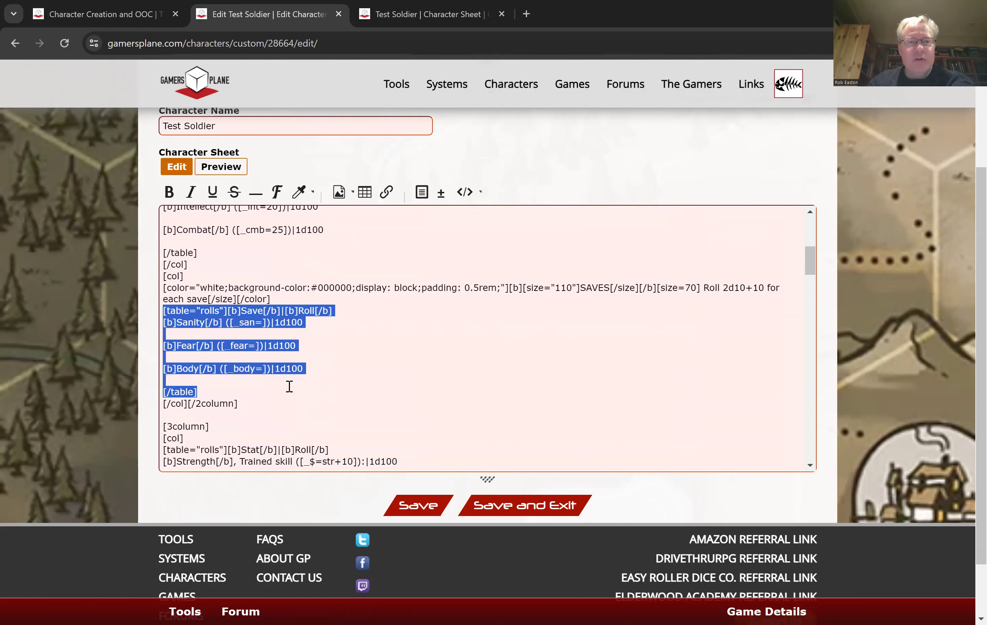
click(339, 338)
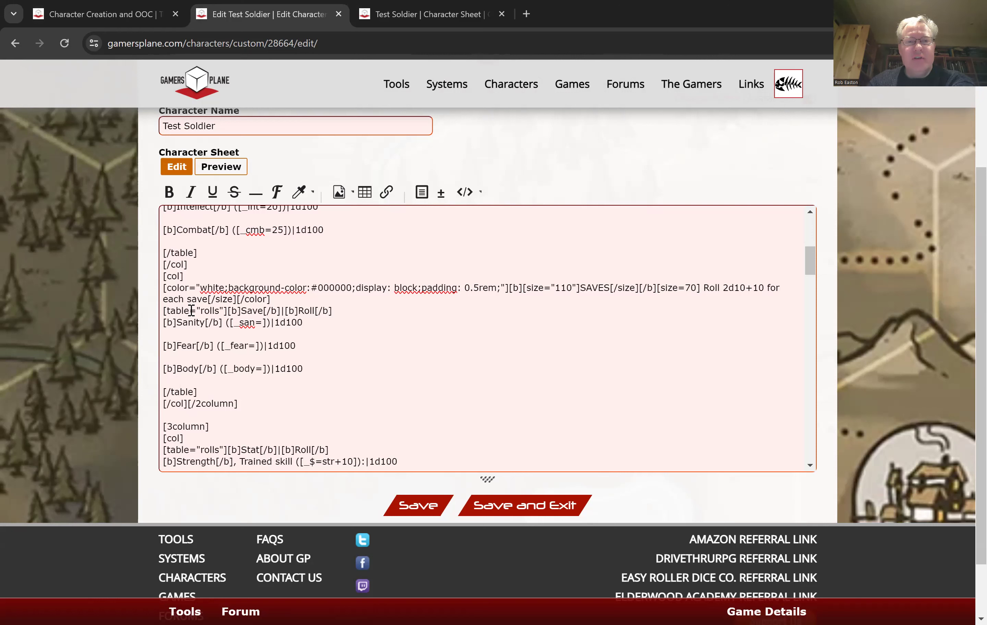
double_click(209, 311)
click(208, 311)
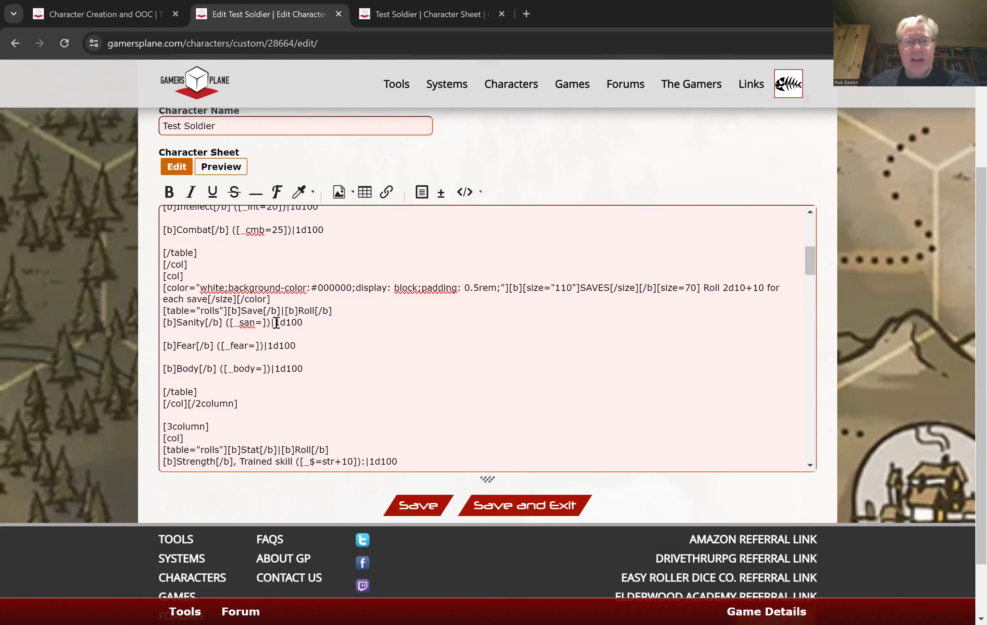
drag(275, 322, 309, 326)
click(319, 328)
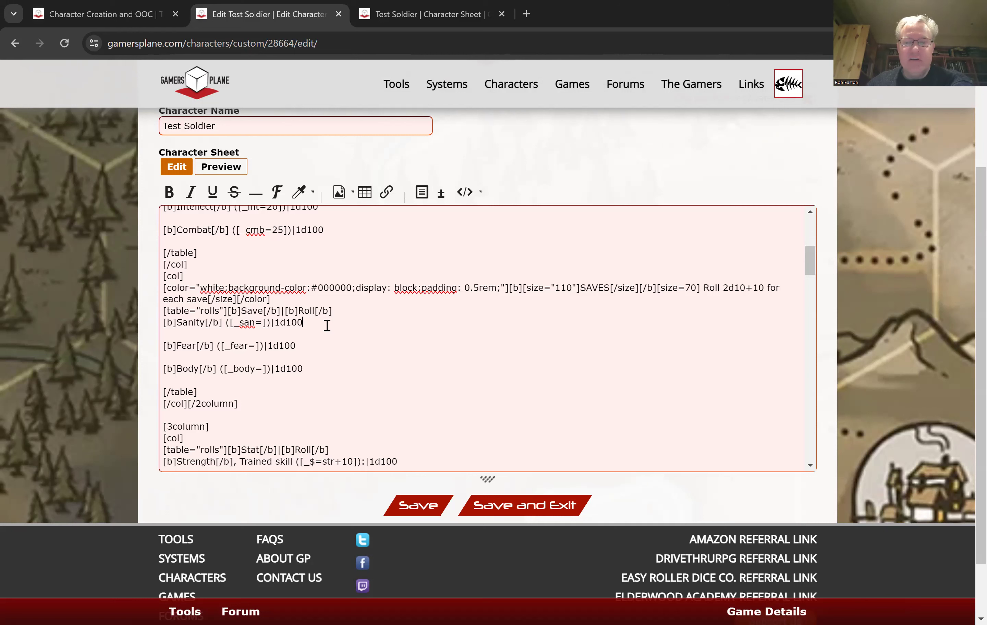
text(+)
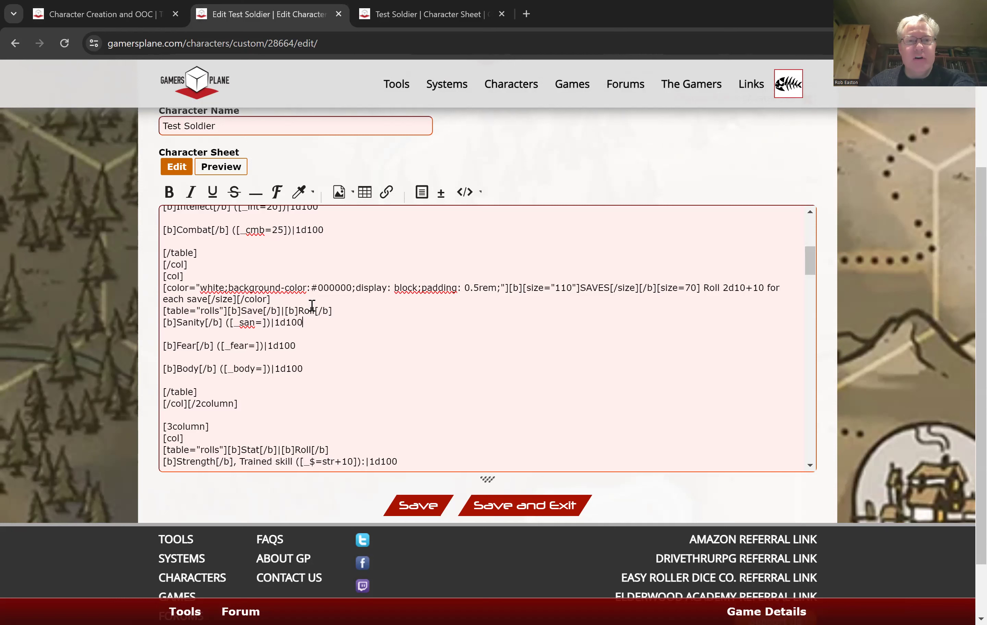
scroll(312, 305, up, 2)
scroll(315, 311, down, 2)
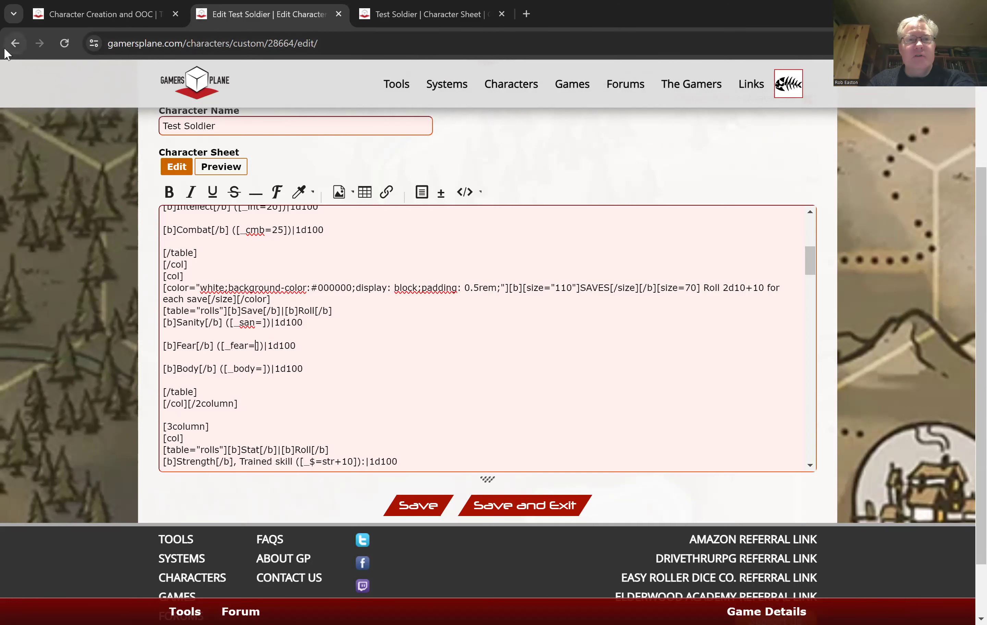
Back on the Test Soldier sheet, enter 50 as the Sanity save.
click(15, 43)
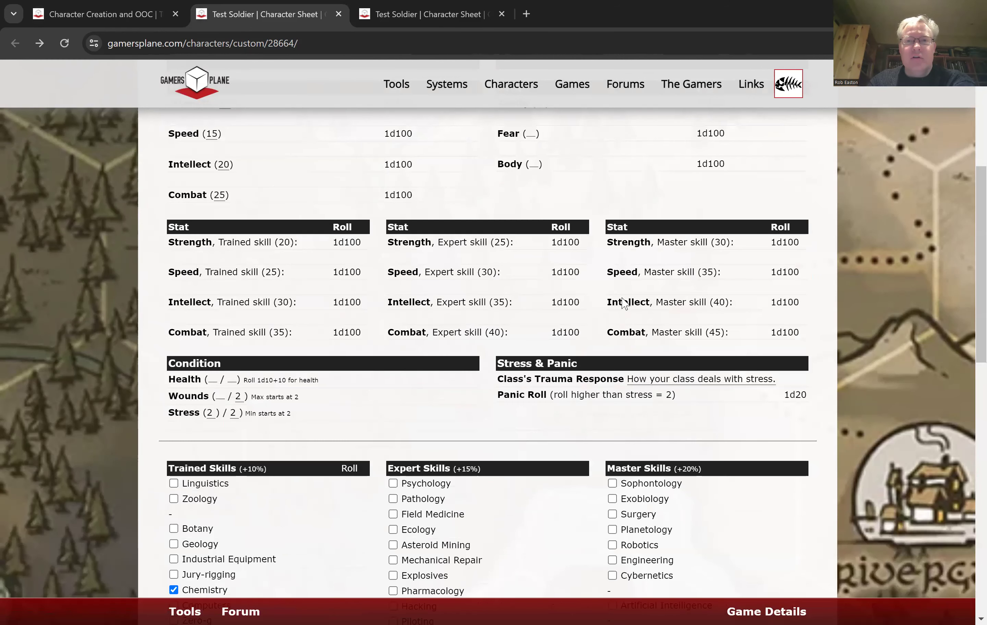
scroll(599, 300, up, 3)
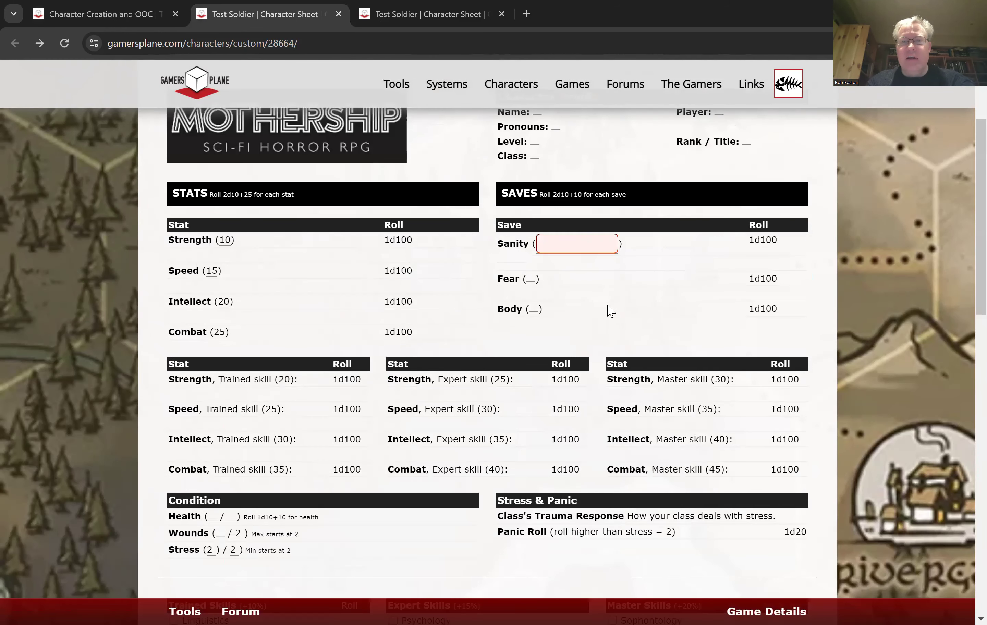
text(50)
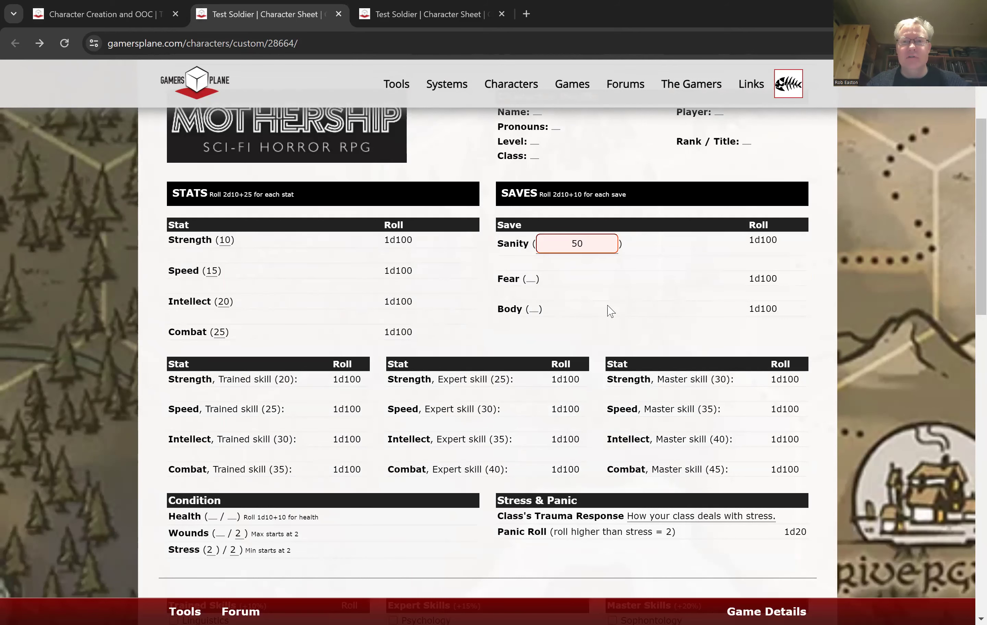
key(Return)
scroll(595, 308, up, 3)
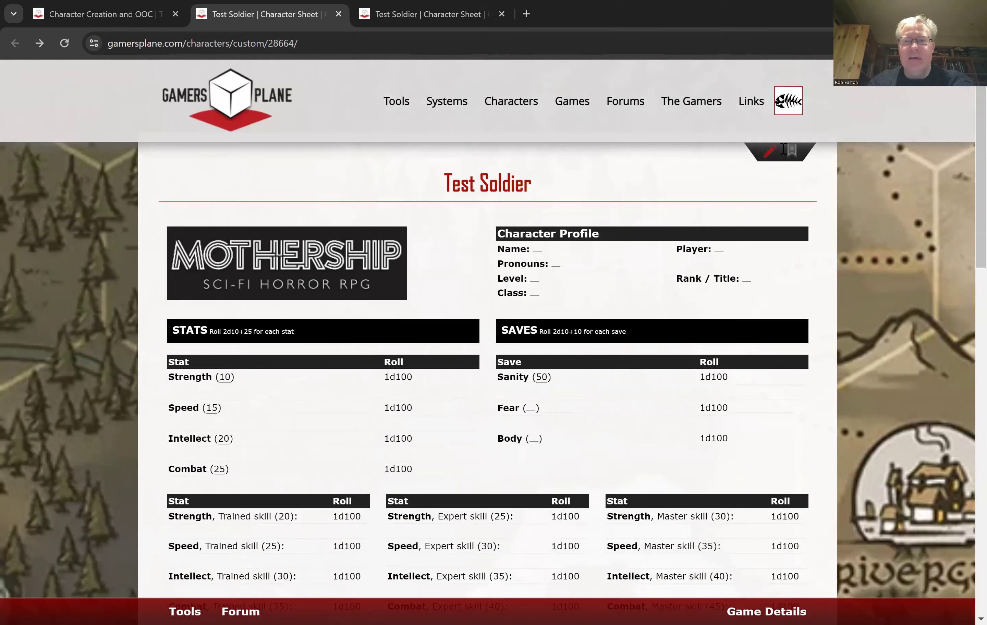
Reopen the sheet editor to confirm the saves table code stores san=50.
click(772, 156)
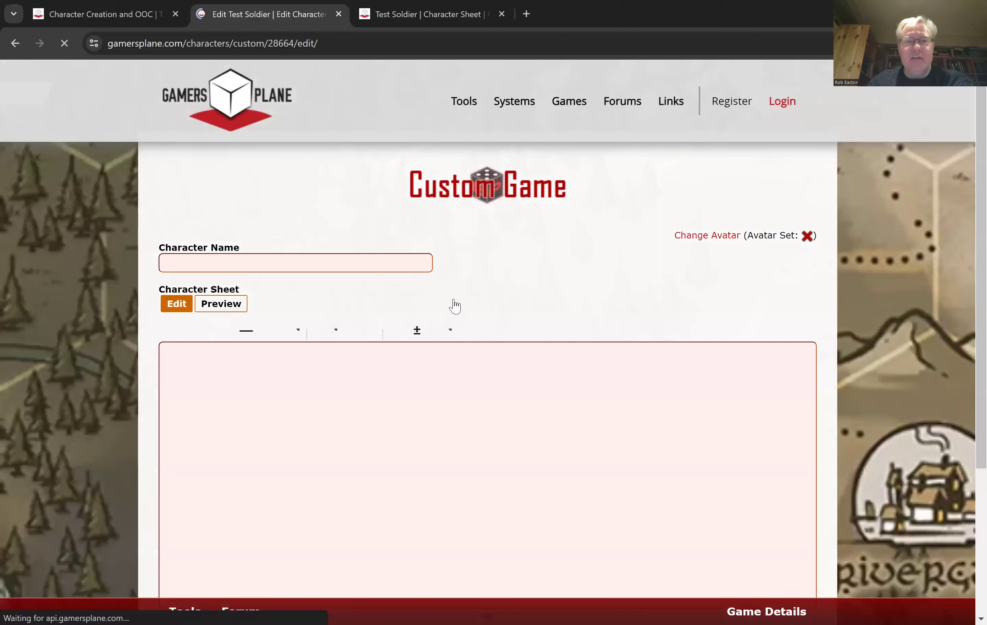
scroll(419, 319, down, 2)
scroll(392, 340, down, 5)
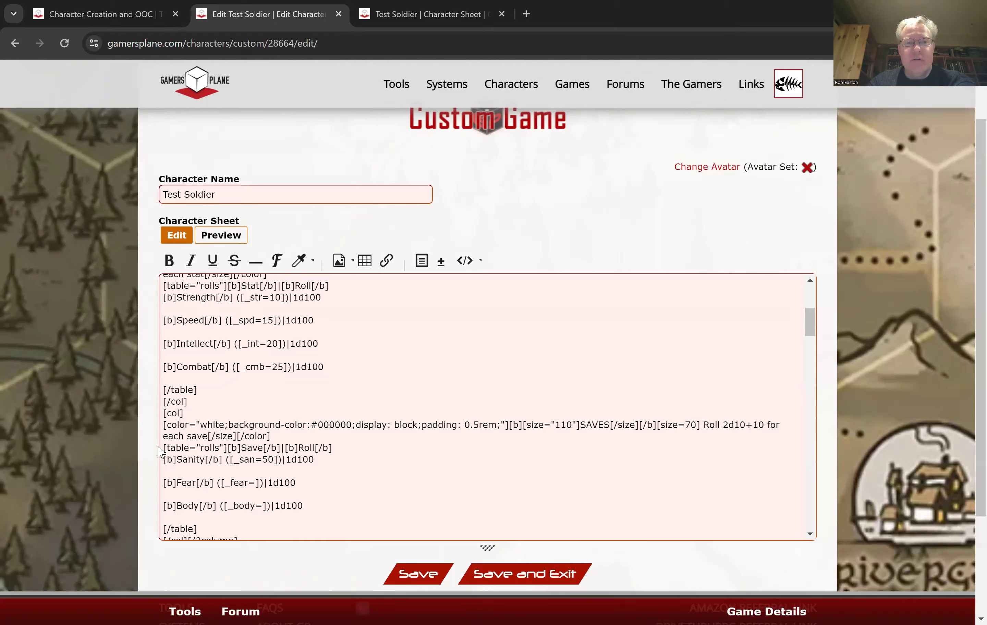
drag(163, 448, 258, 525)
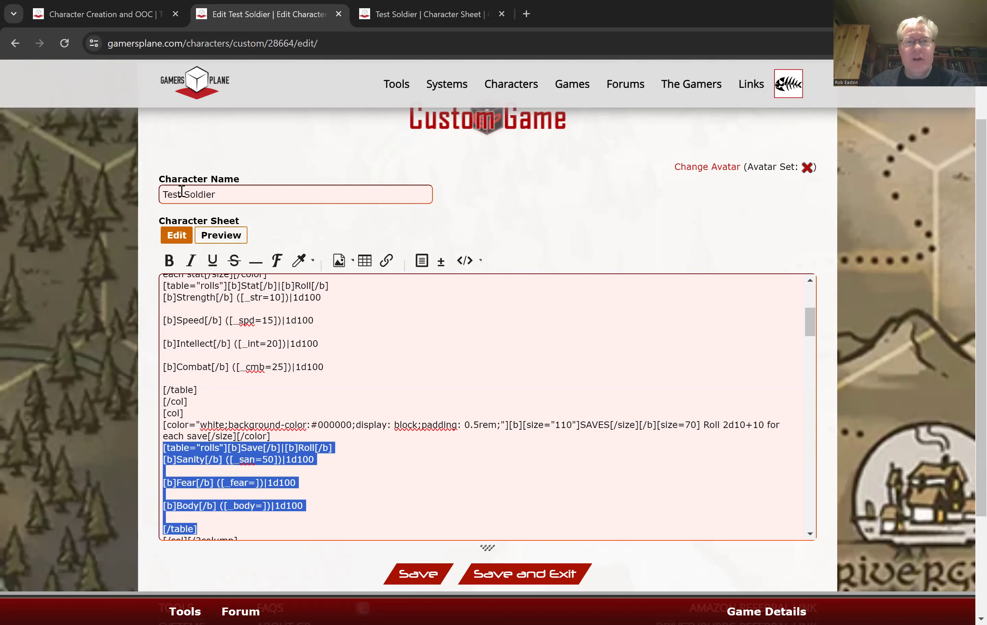
right_click(19, 44)
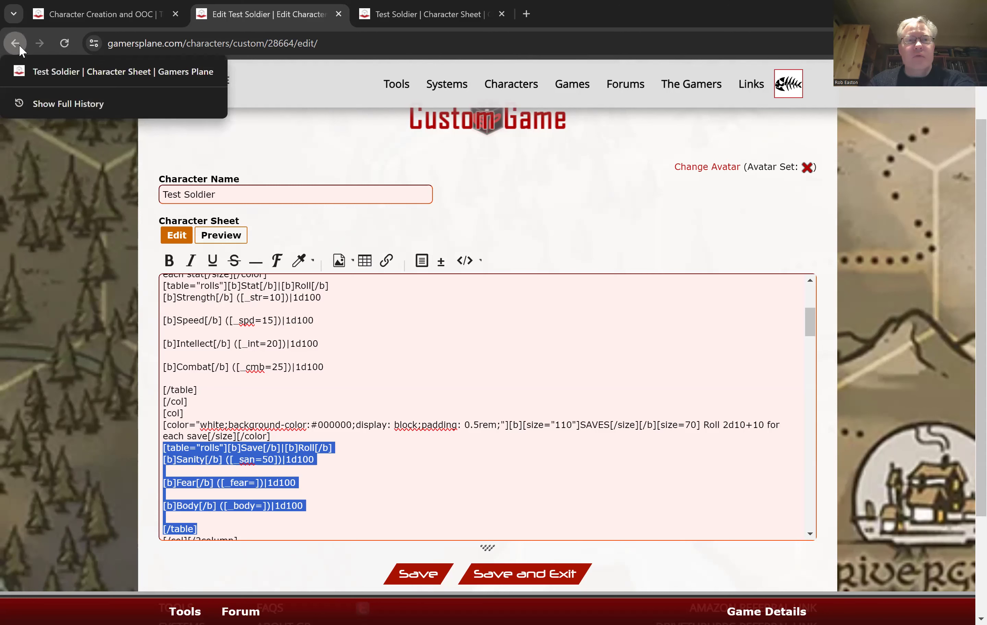
Return to the Character Creation and OOC thread and reload the embedded Test Soldier sheet.
click(31, 73)
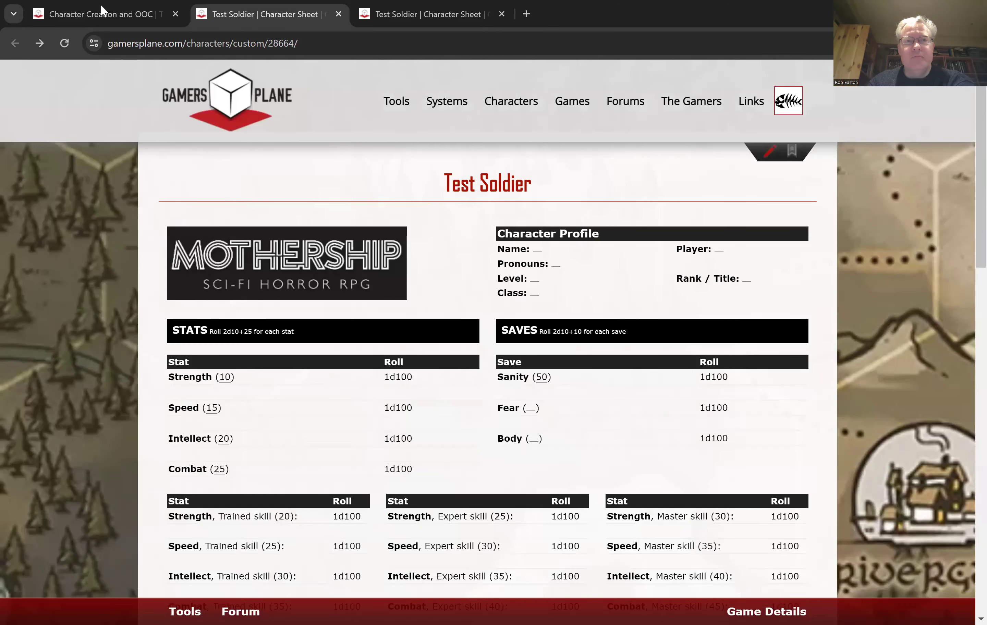
click(100, 6)
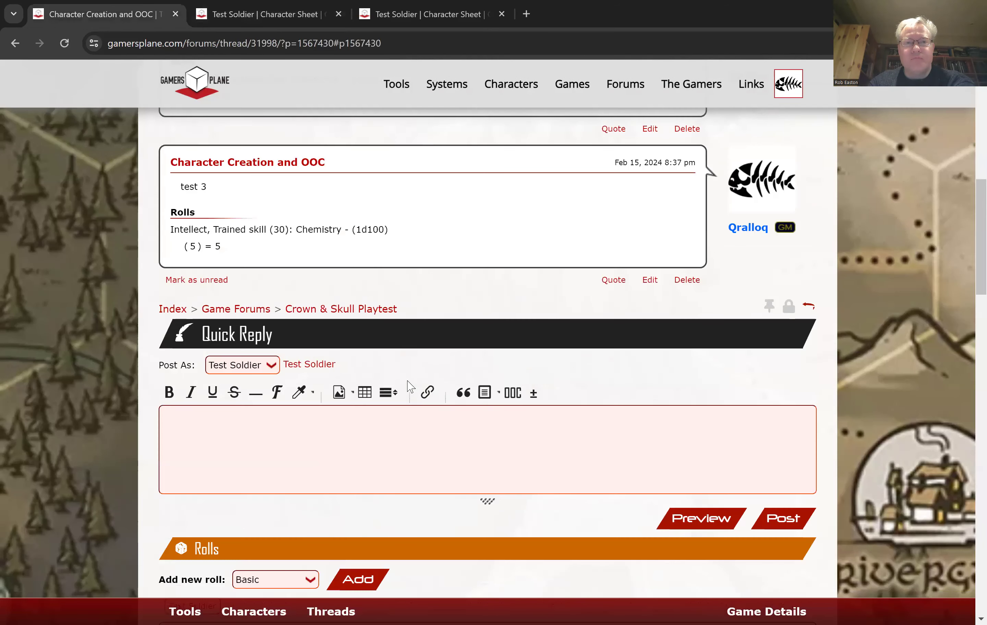
scroll(297, 474, down, 3)
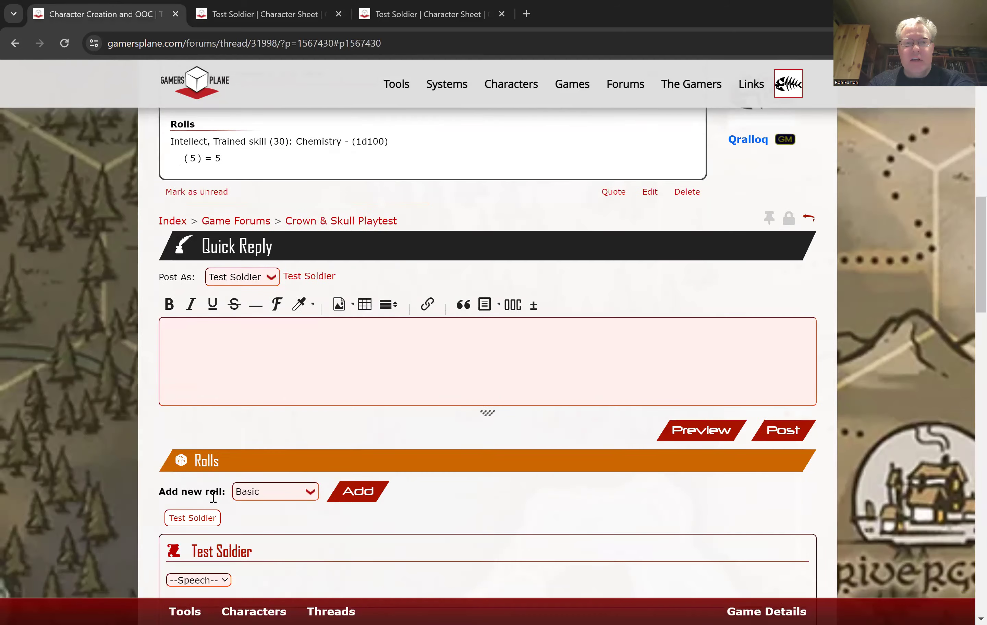
click(197, 471)
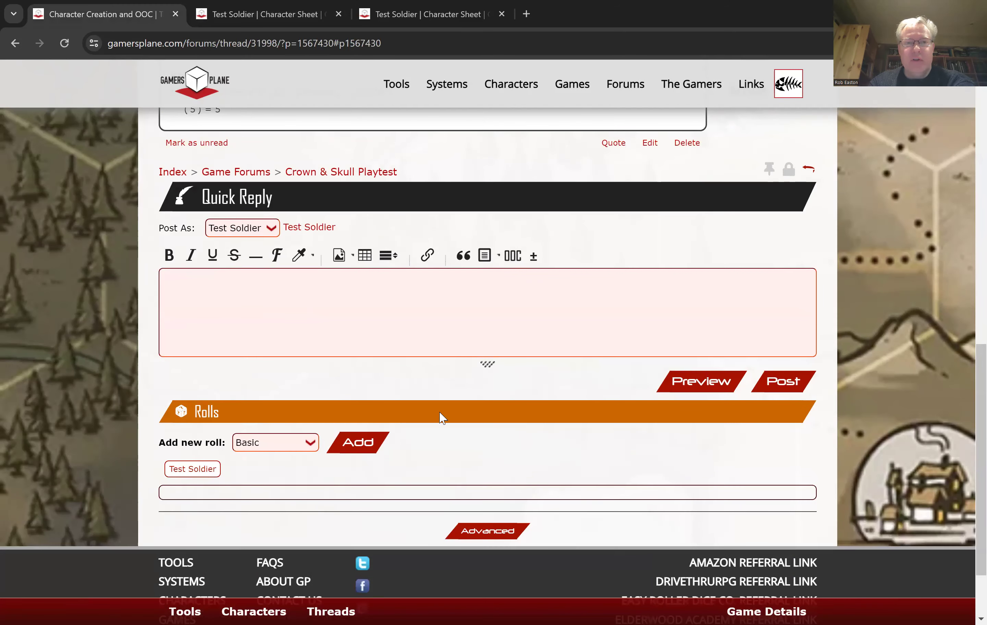
Add the 1d100 'Strength, Master skill (30)' roll to the quick reply.
scroll(455, 412, down, 9)
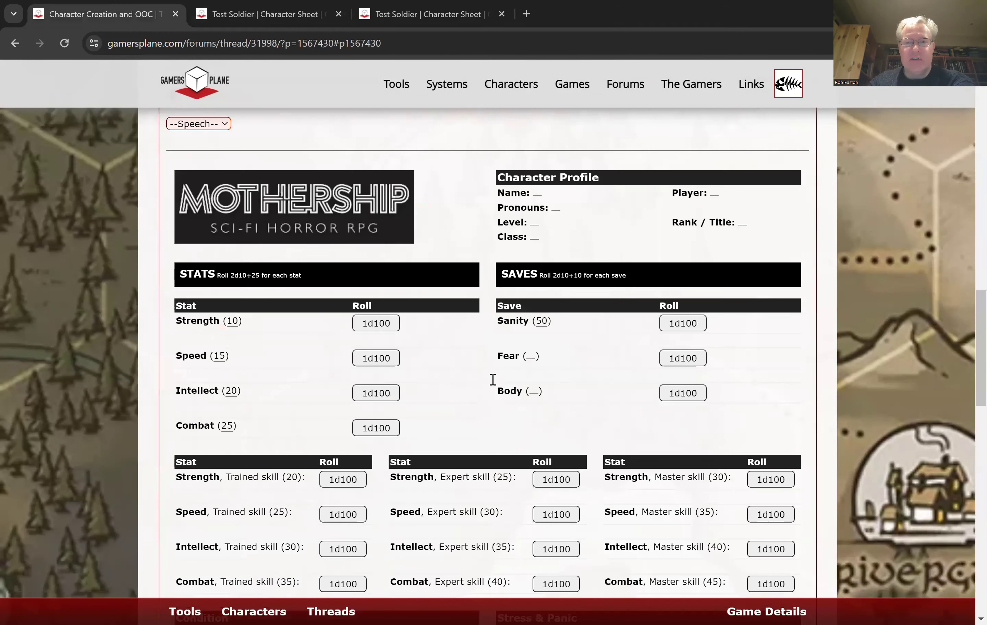
scroll(492, 379, down, 5)
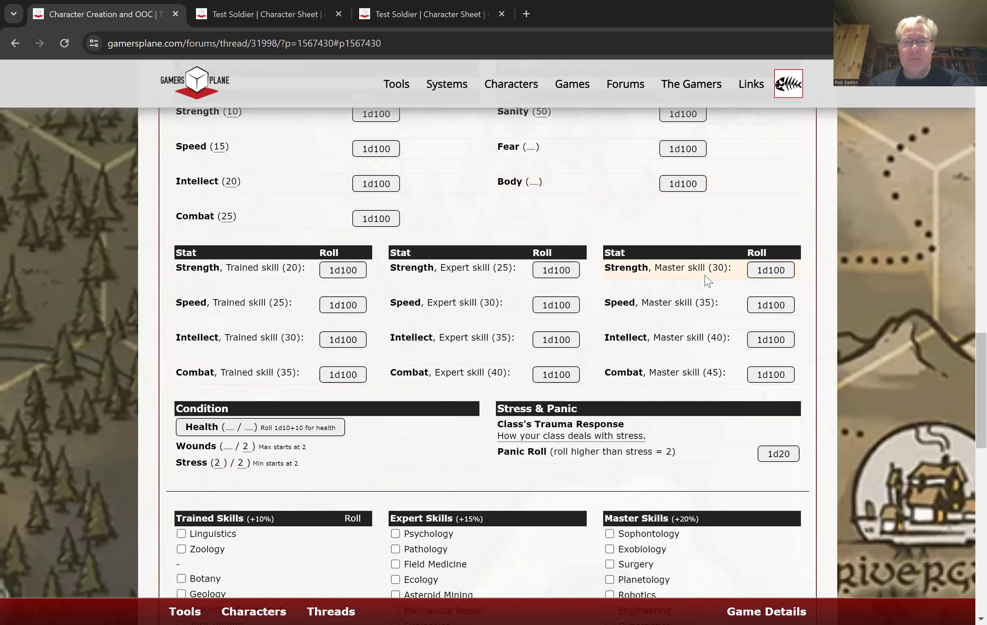
click(777, 272)
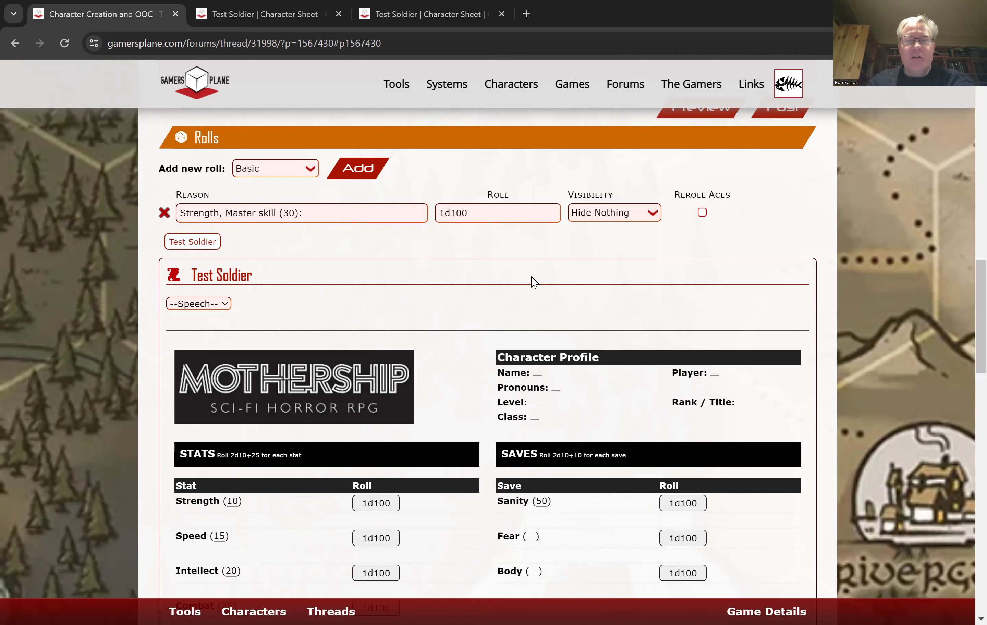
scroll(578, 267, up, 8)
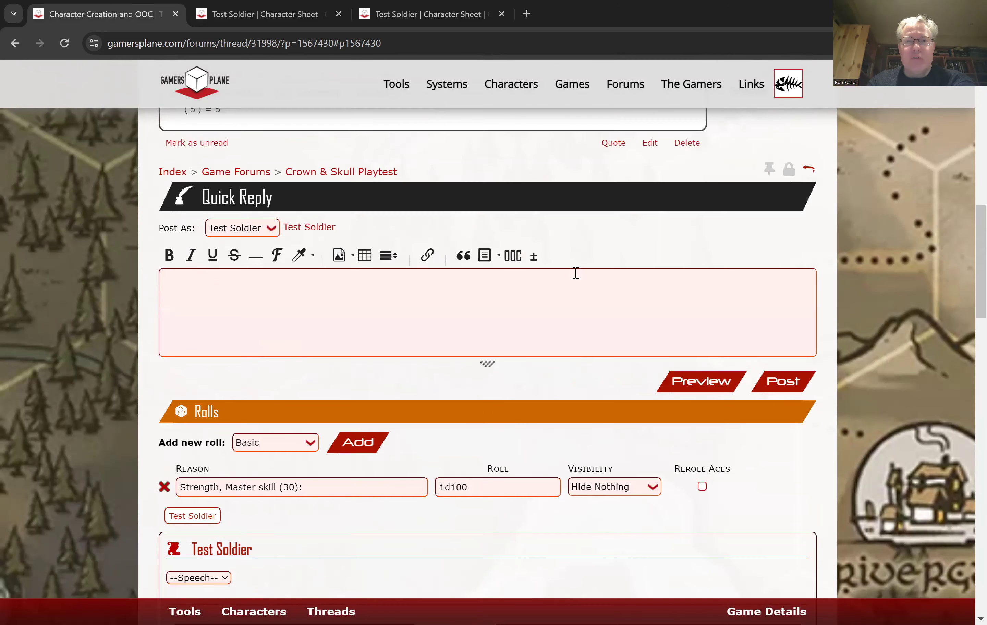